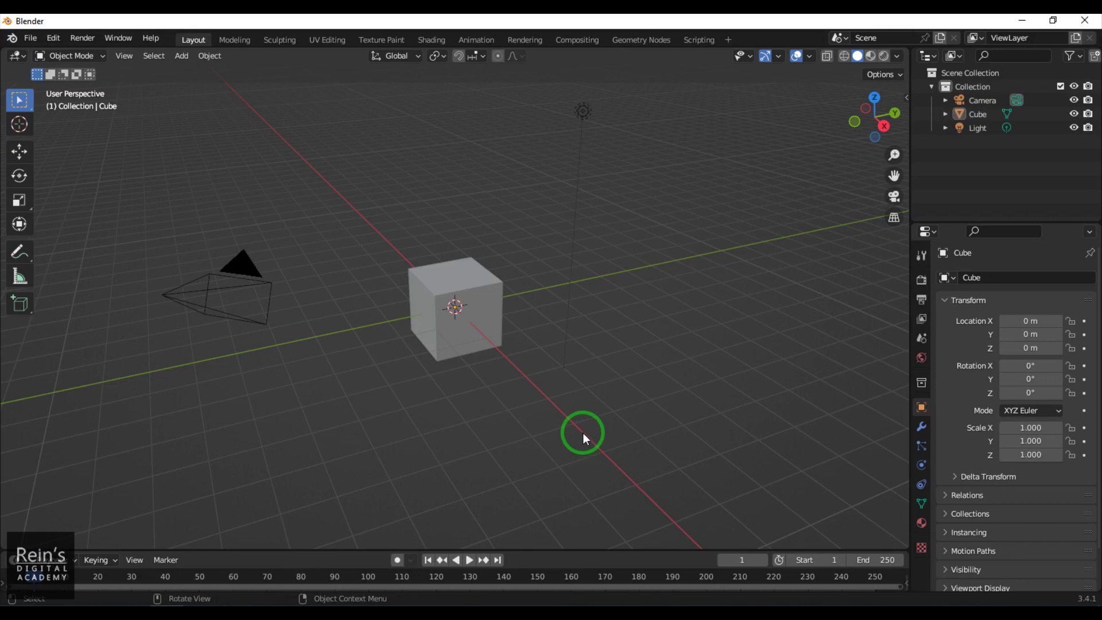
Step: Delete the default cube from the scene
left_click(185, 59)
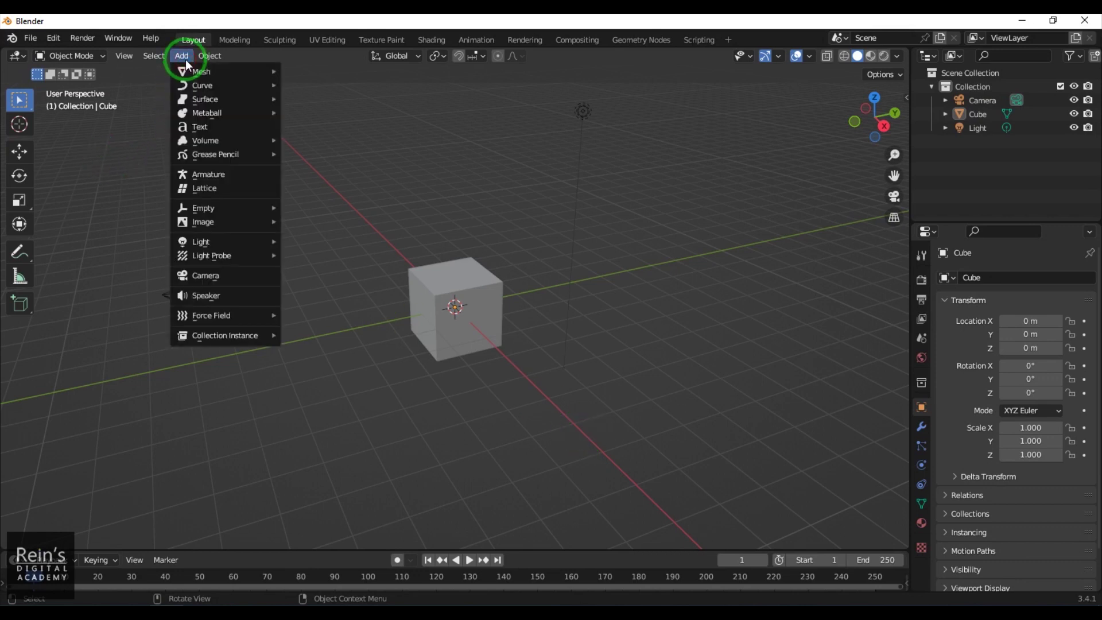
mouse_move(197, 72)
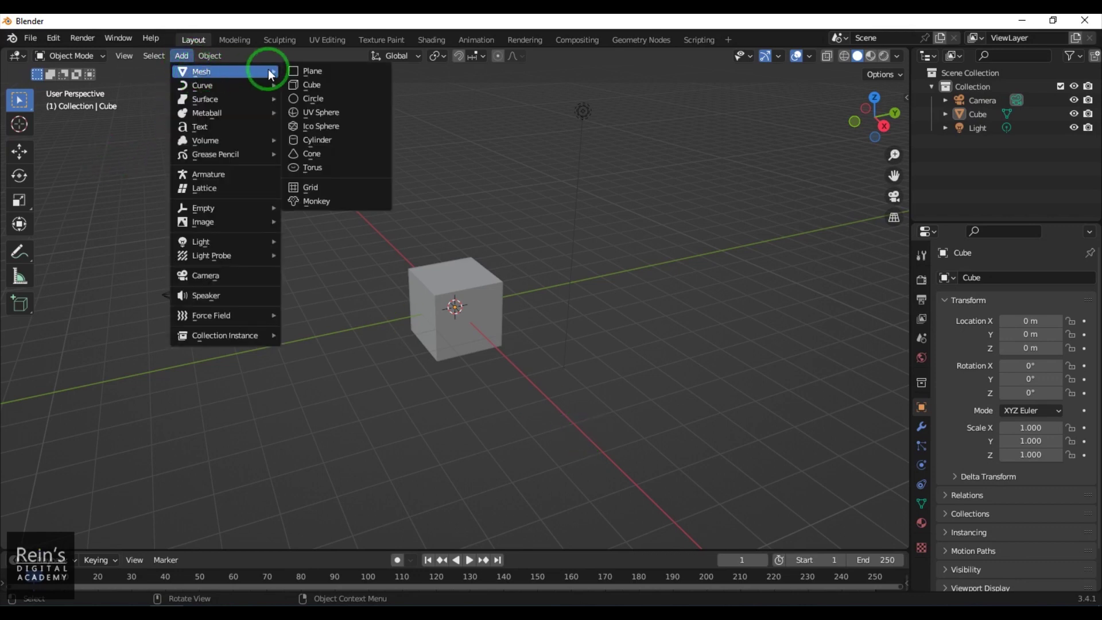
left_click(498, 306)
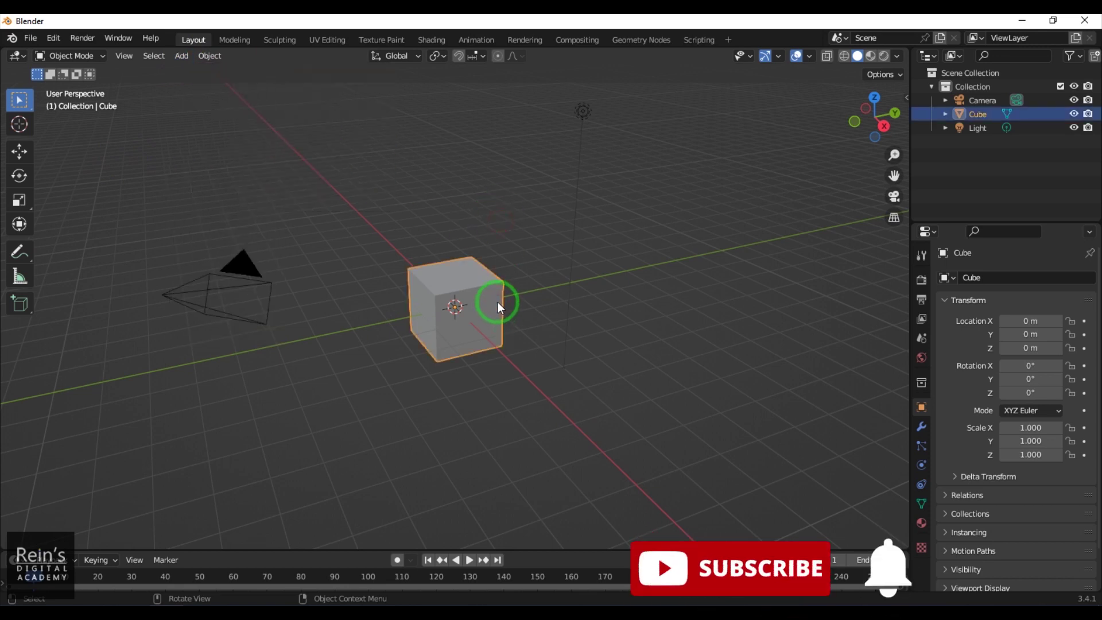
key("Delete")
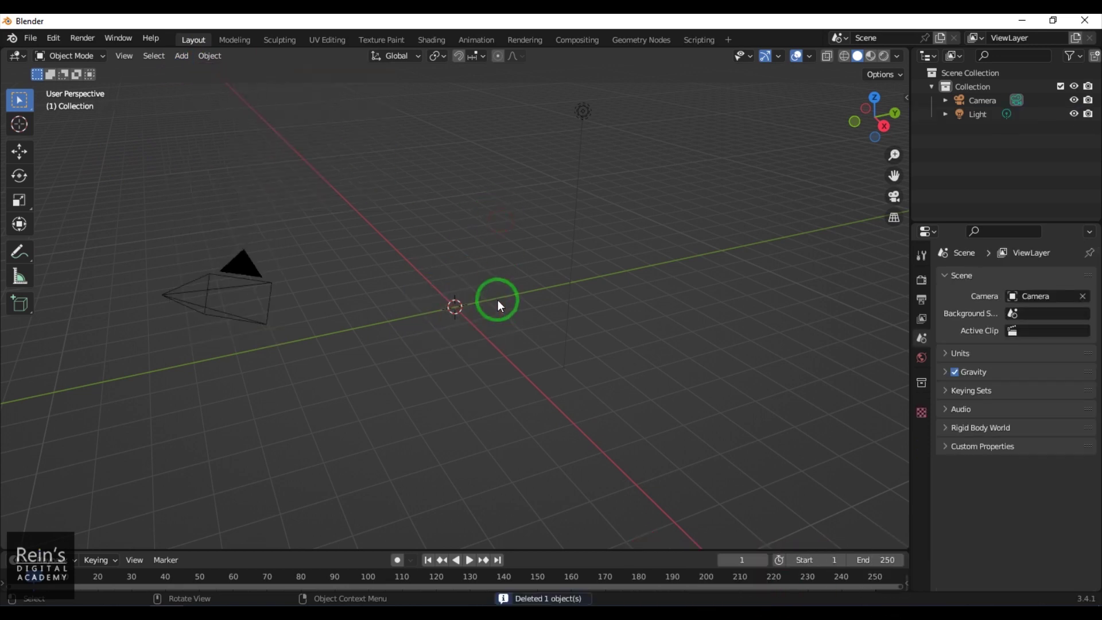
Step: Add a plane mesh at the world origin and delete it again
left_click(182, 56)
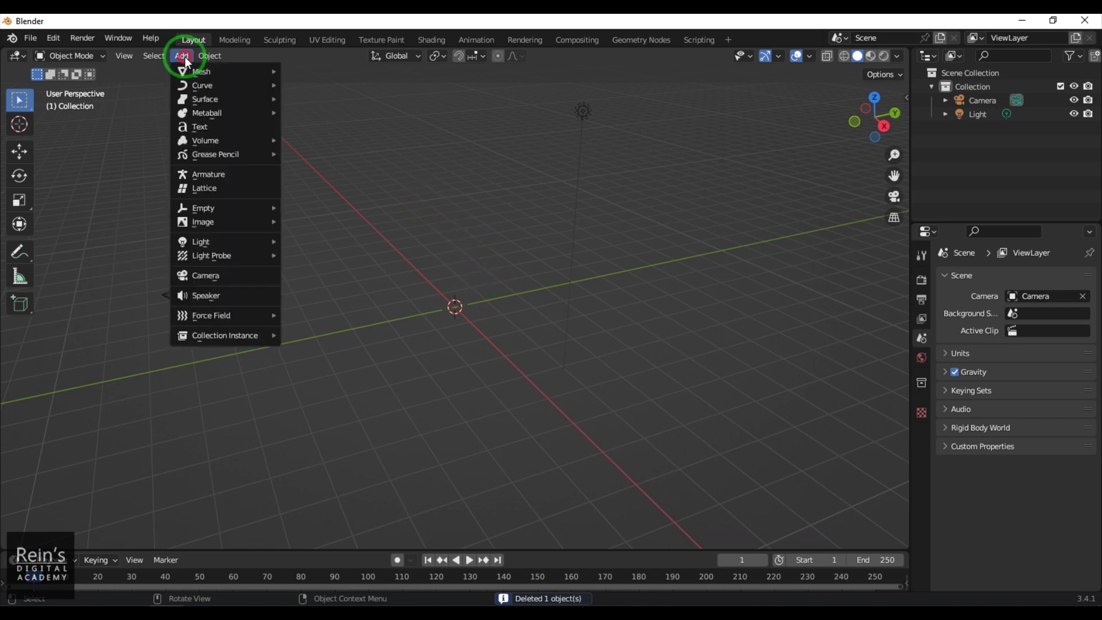
mouse_move(204, 74)
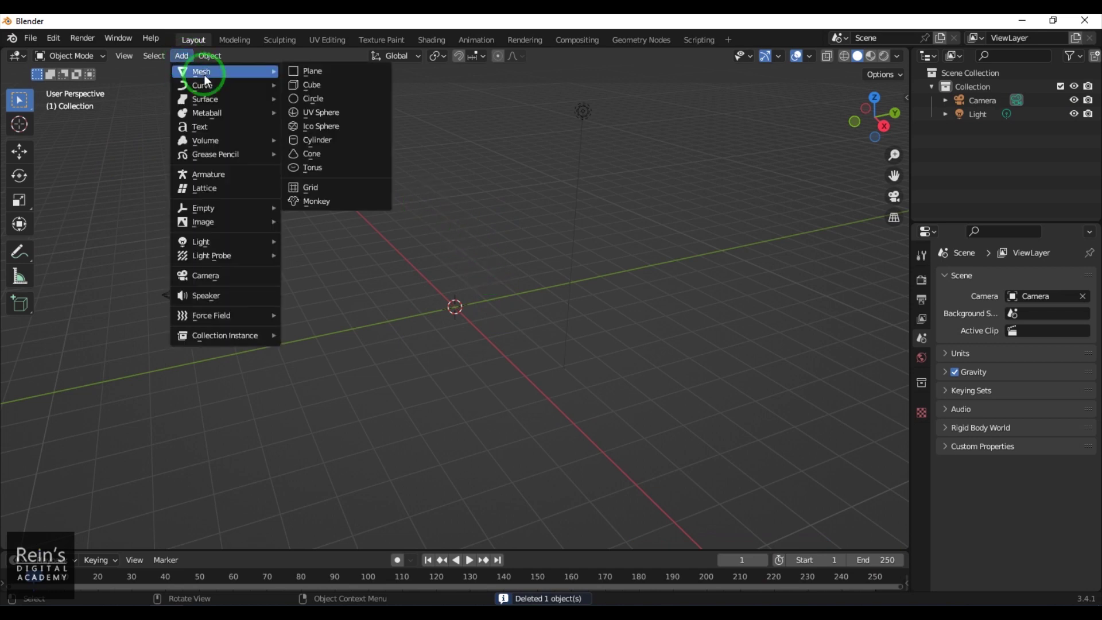
left_click(307, 71)
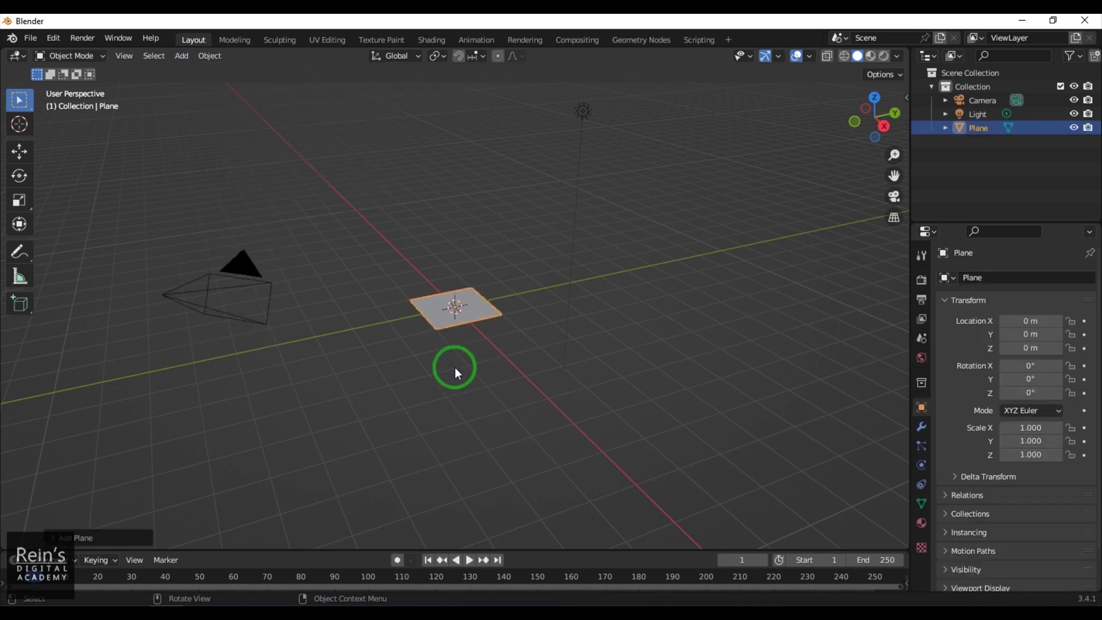
scroll(455, 367, "up", 3)
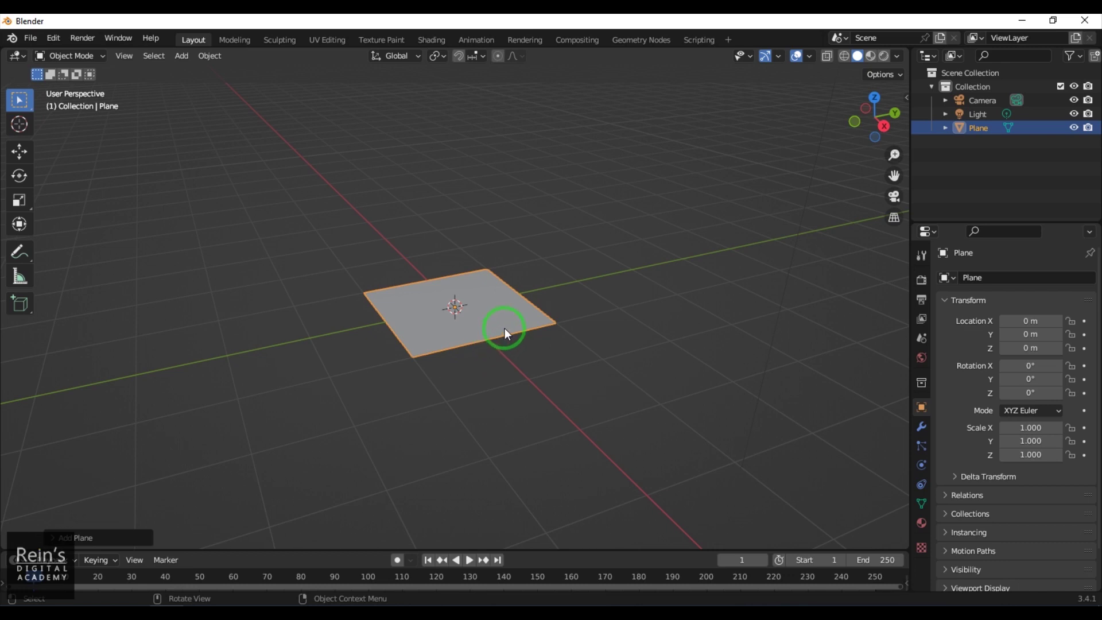
key("Delete")
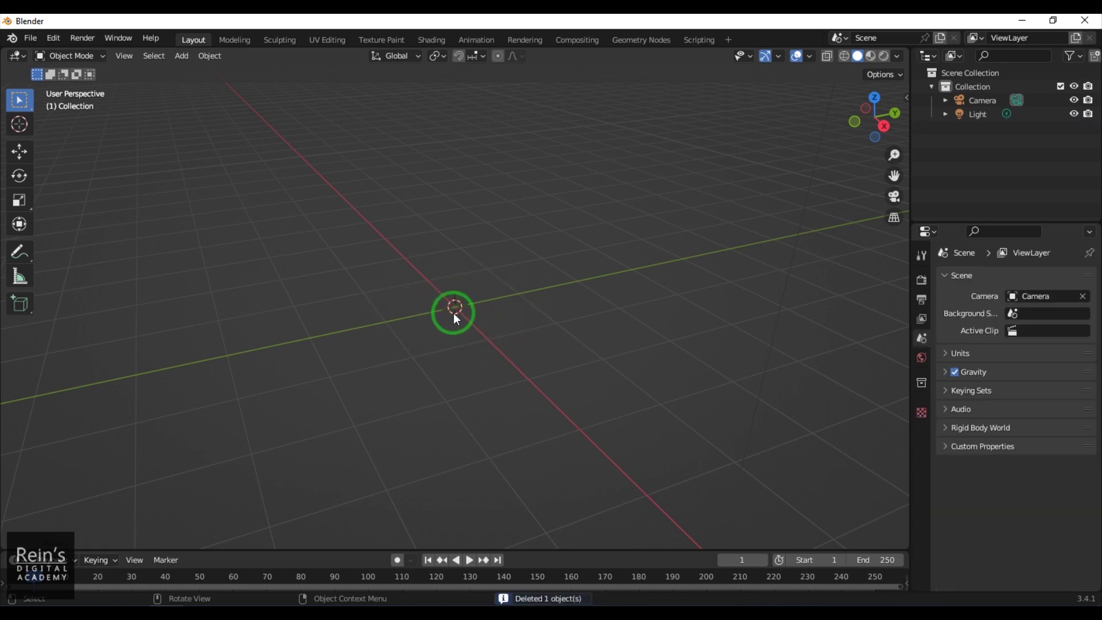
Step: Place the 3D cursor at several spots around the grid, ending at about X 1.72 m, Y 3.50 m, Z -0.33 m
right_click(746, 333, "shift")
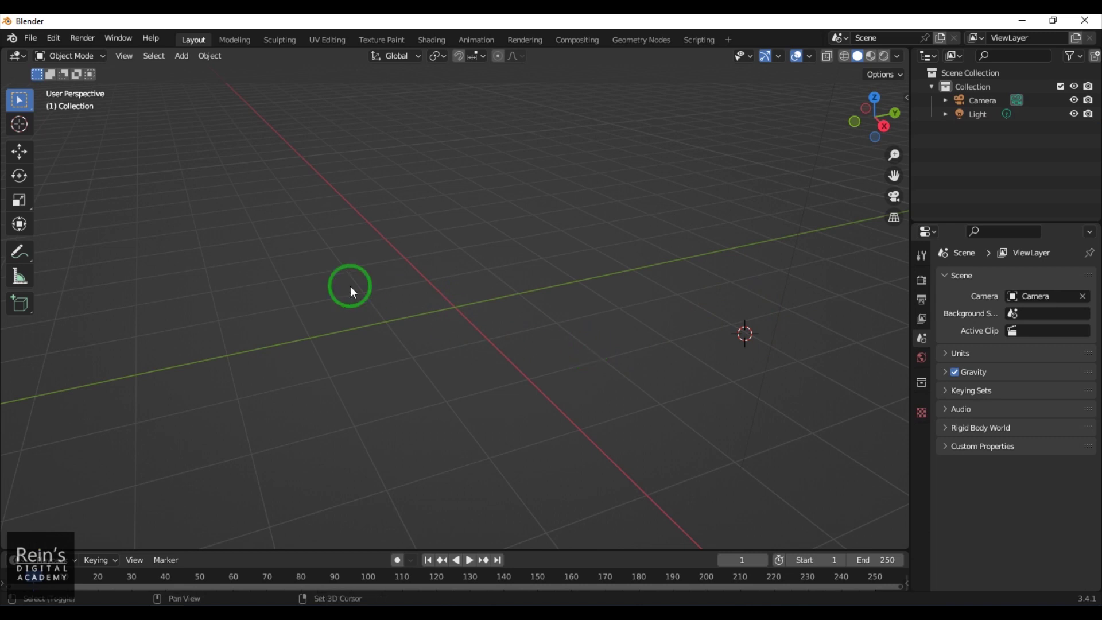
right_click(312, 267, "shift")
right_click(354, 434, "shift")
right_click(756, 371, "shift")
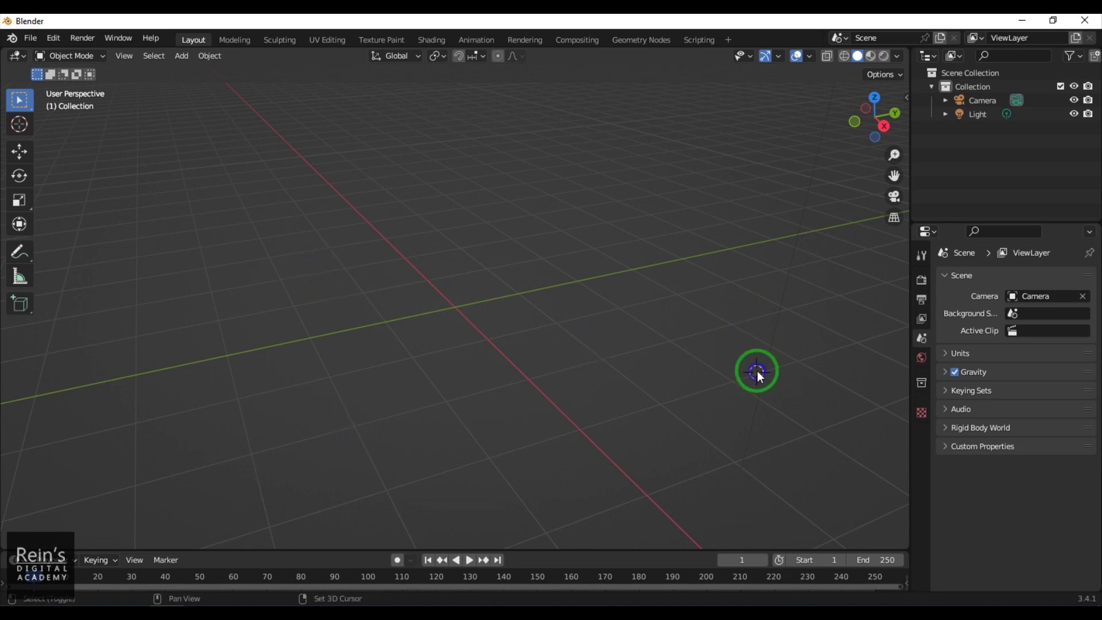
right_click(617, 214, "shift")
right_click(307, 232, "shift")
right_click(357, 384, "shift")
right_click(740, 330, "shift")
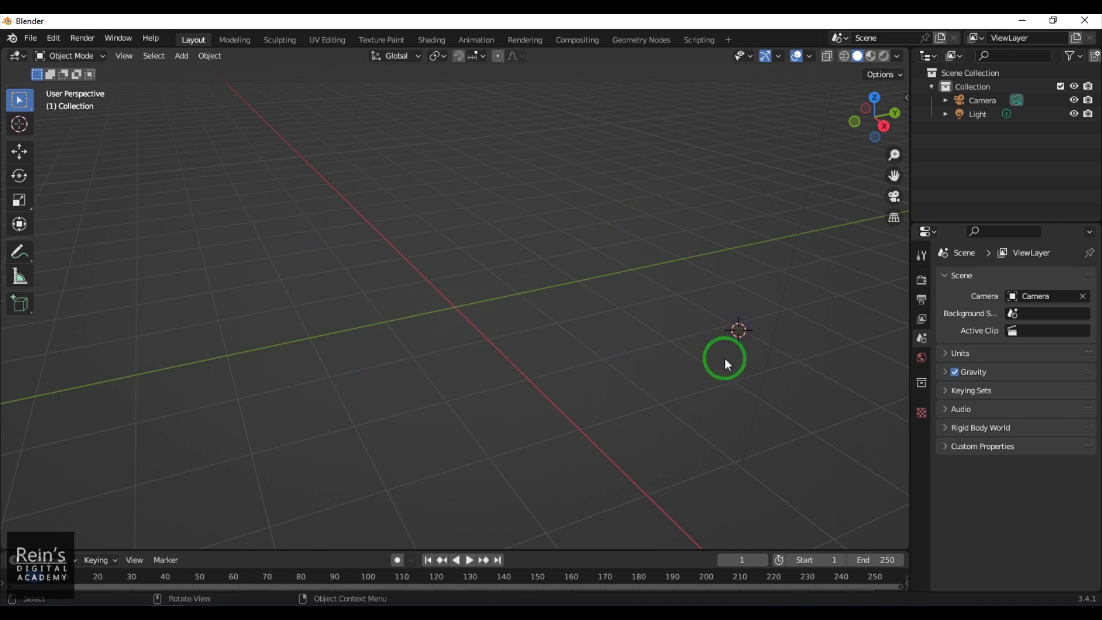
Step: Add a plane mesh at the 3D cursor's off-centre position
left_click(181, 56)
mouse_move(205, 72)
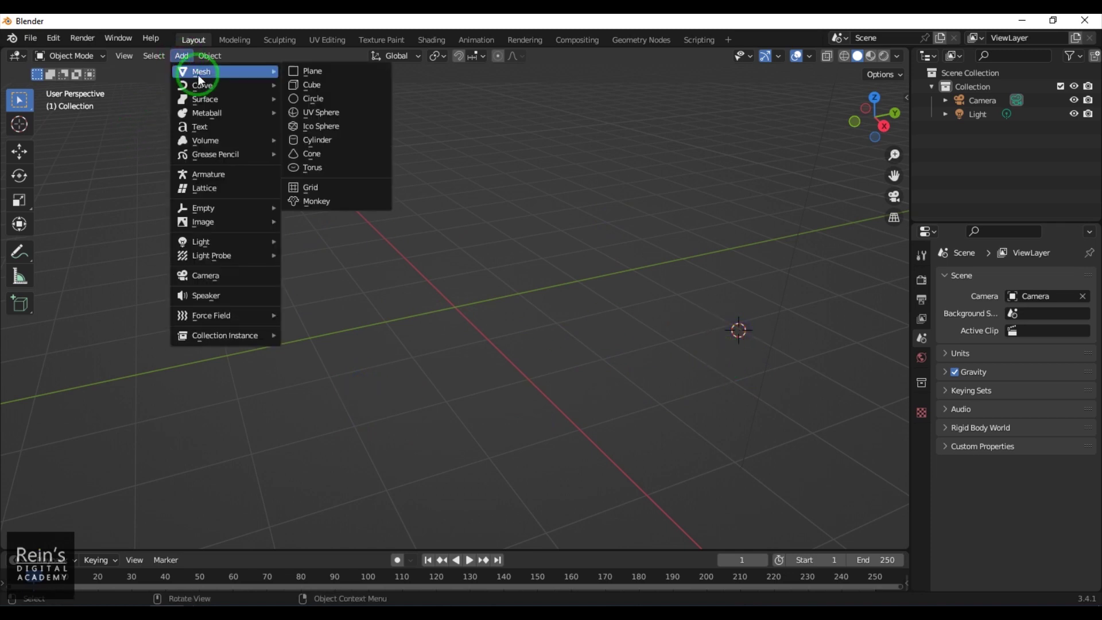
left_click(332, 70)
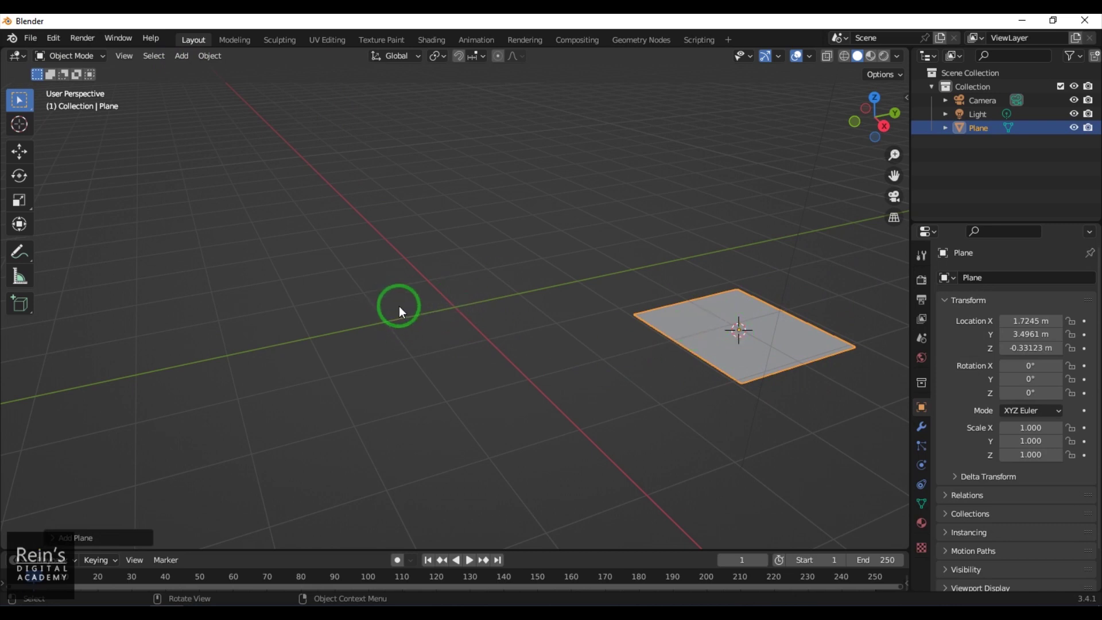
Step: Snap the 3D cursor to the world origin and delete the off-centre plane
key("shift+s")
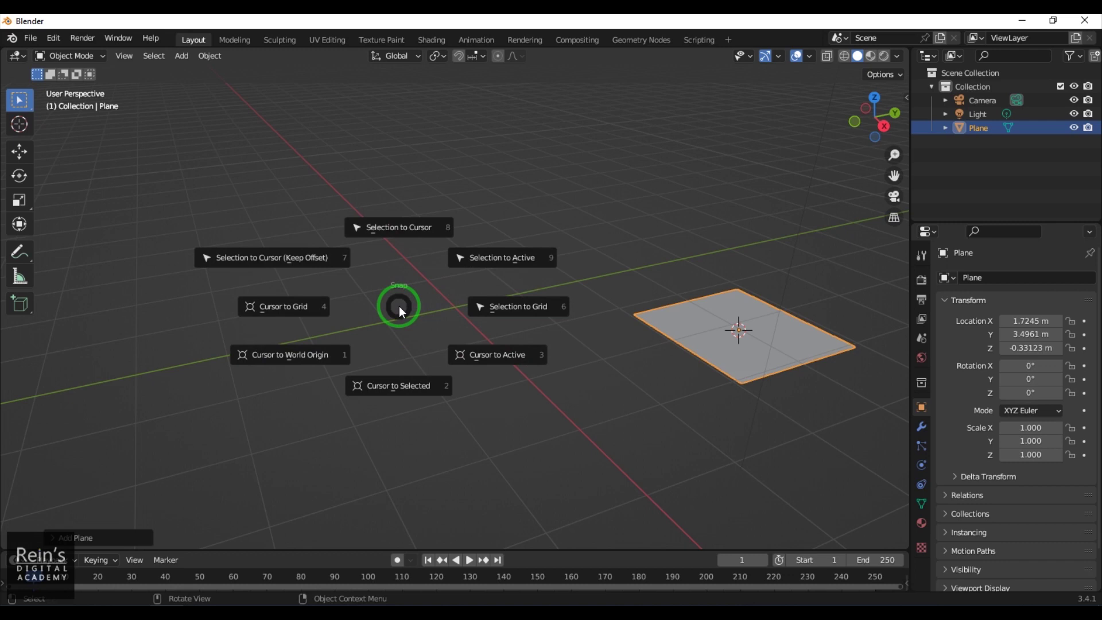
left_click(300, 364)
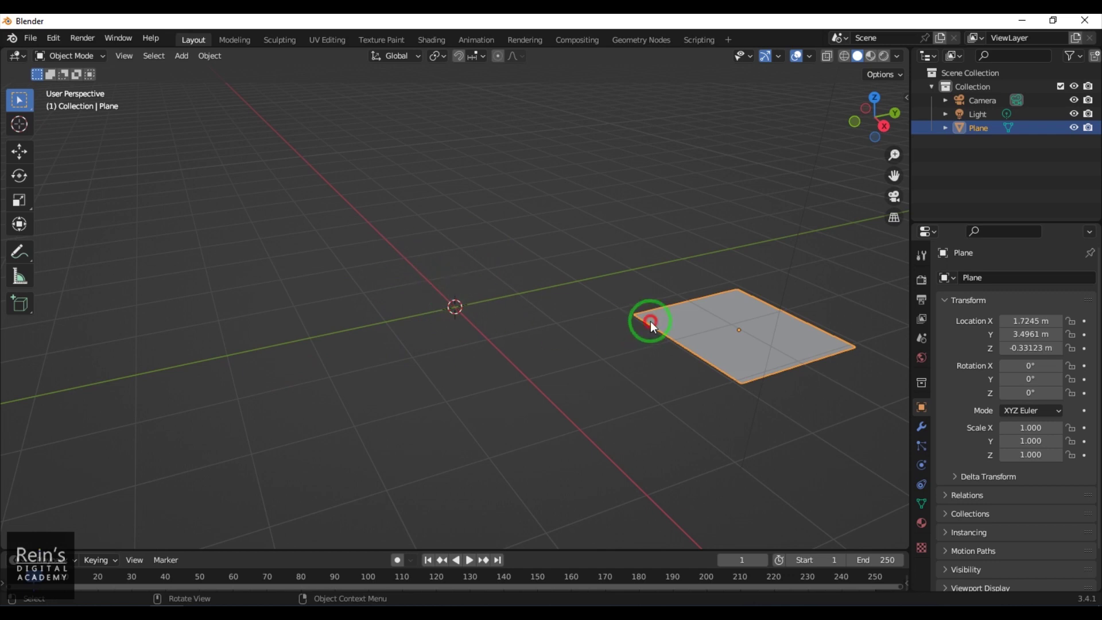
key("Delete")
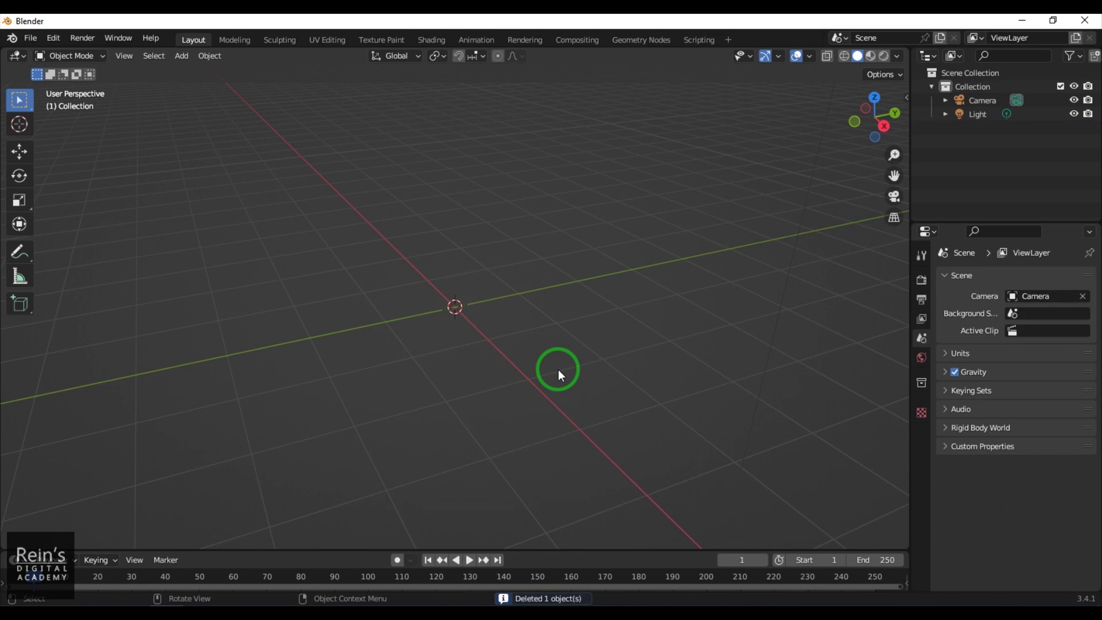
Step: Add a plane mesh at the world origin and set its size to 5 m
key("shift+a")
mouse_move(555, 325)
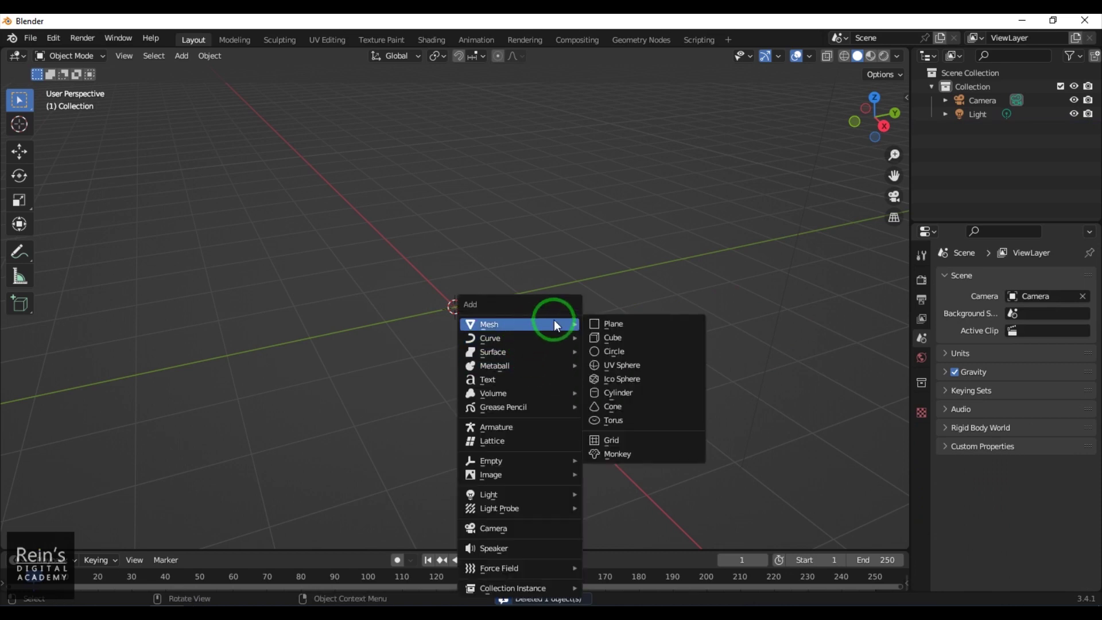
left_click(616, 326)
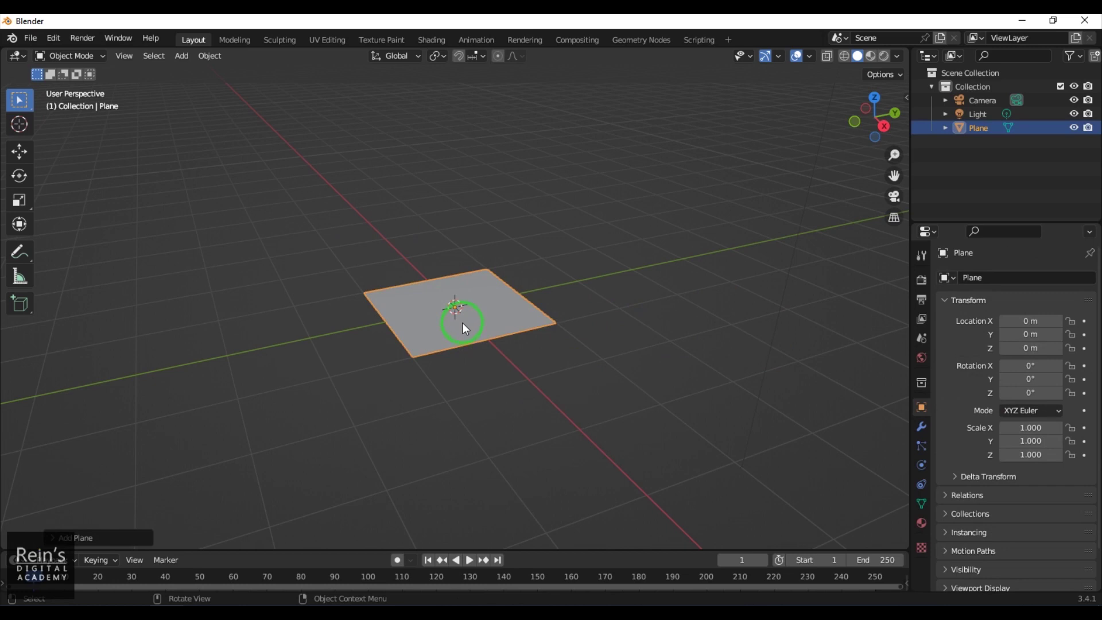
left_click(99, 541)
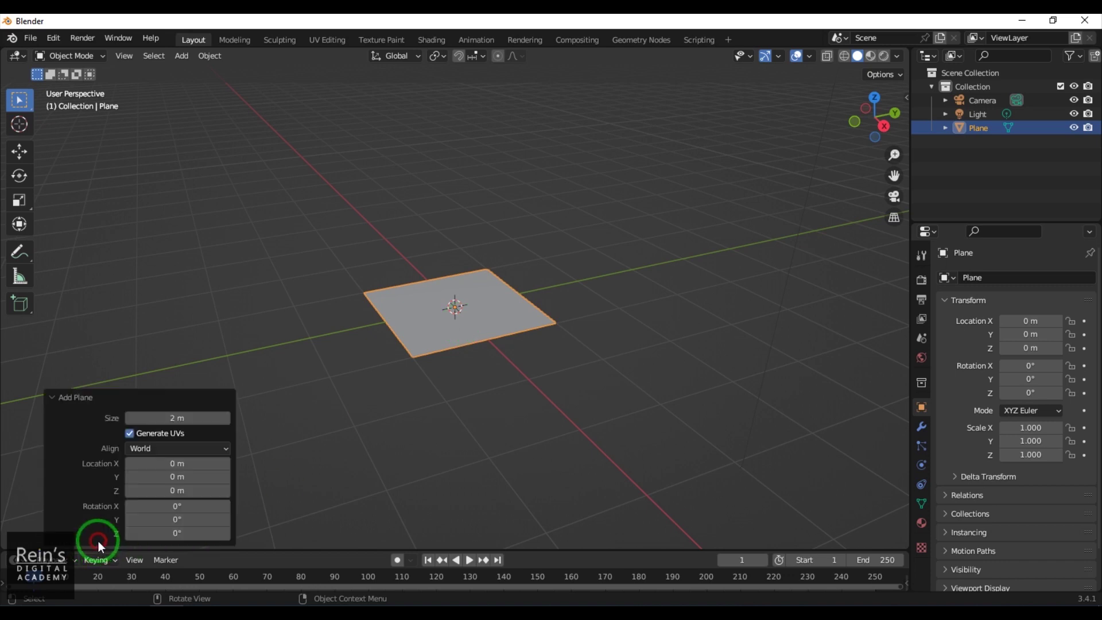
left_click(161, 420)
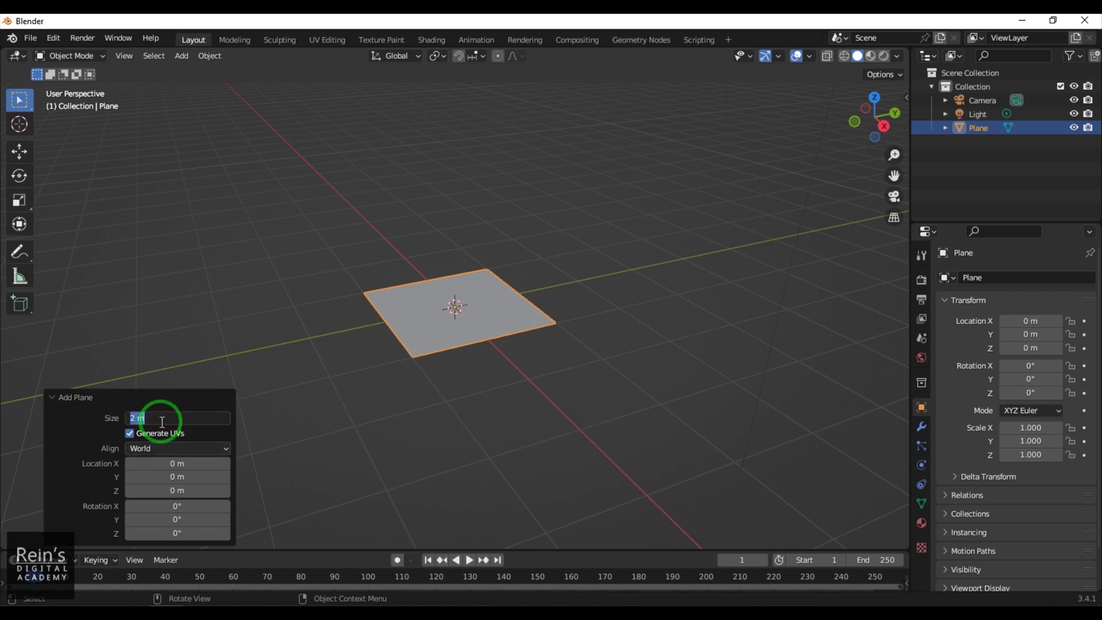
type("5")
key("Return")
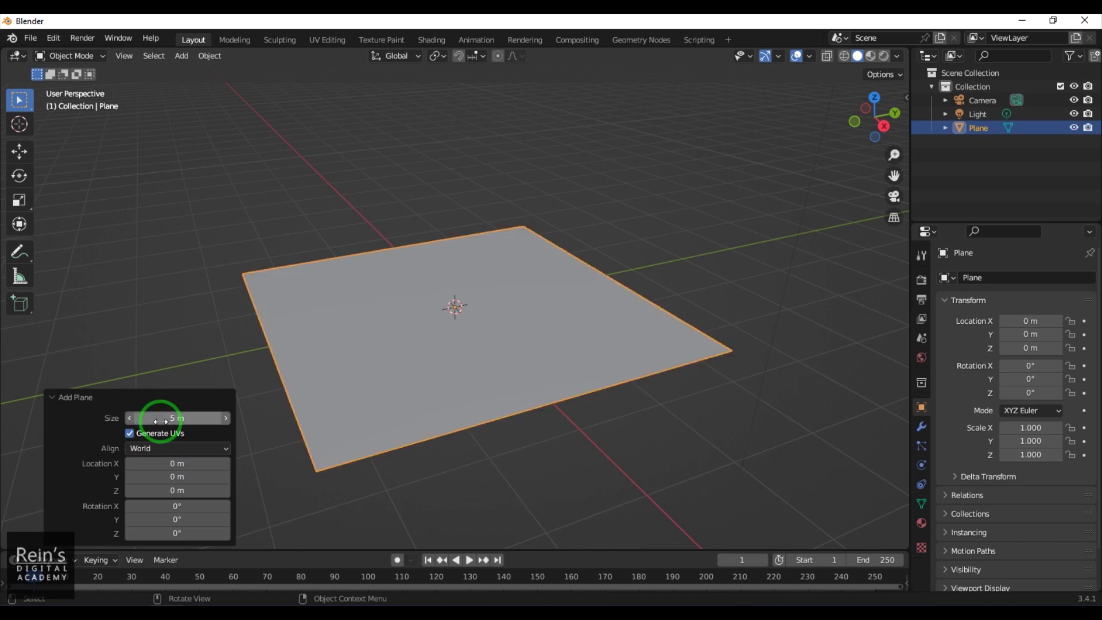
Step: Shift the plane to an X location of about -1.25 m and delete it
left_click_drag(197, 463, 120, 453)
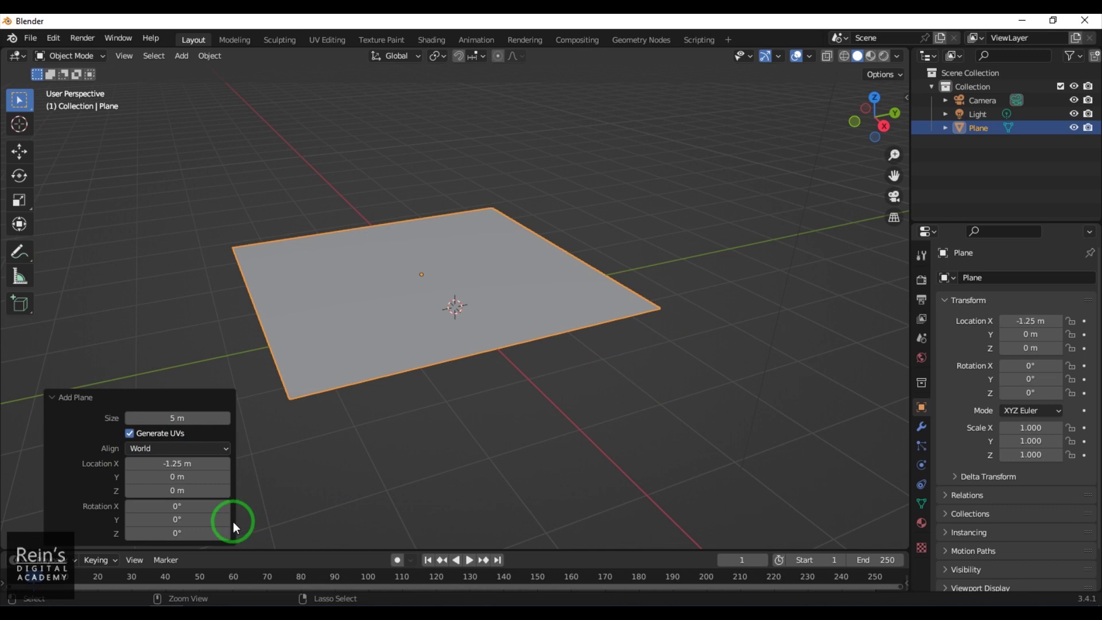
key("Delete")
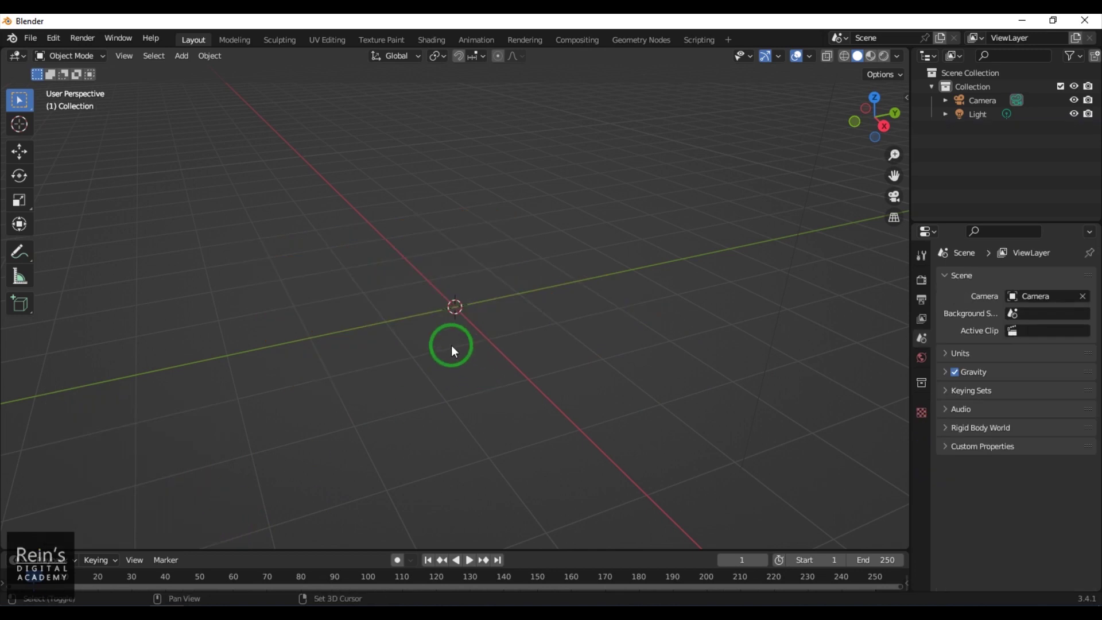
Step: Add a new plane mesh and set its X rotation to 90°
key("shift+a")
mouse_move(448, 322)
left_click(537, 325)
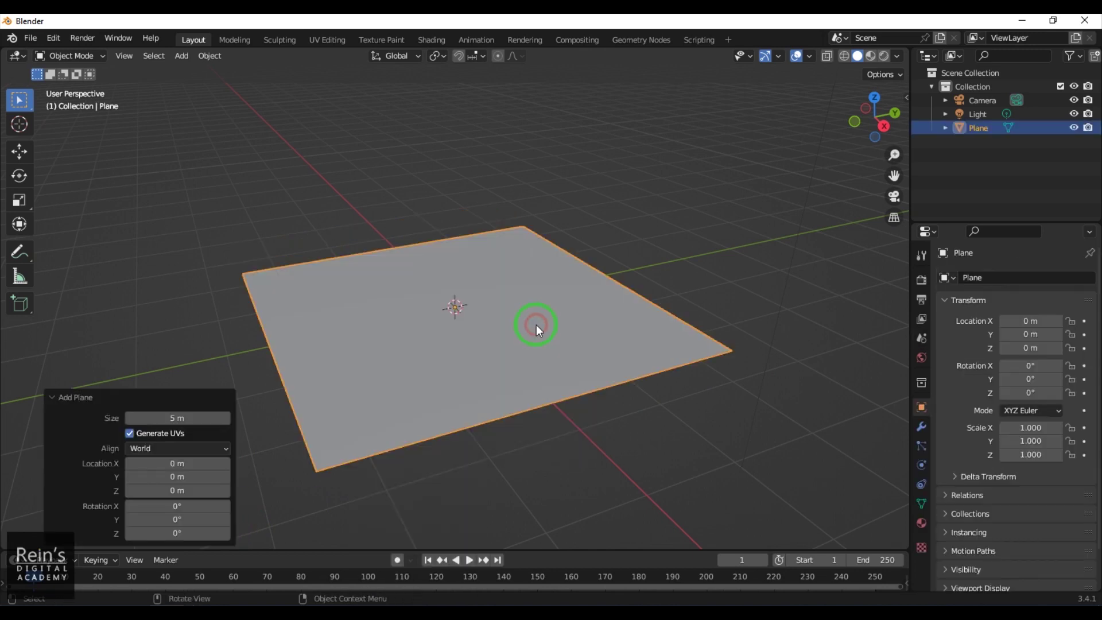
double_click(180, 506)
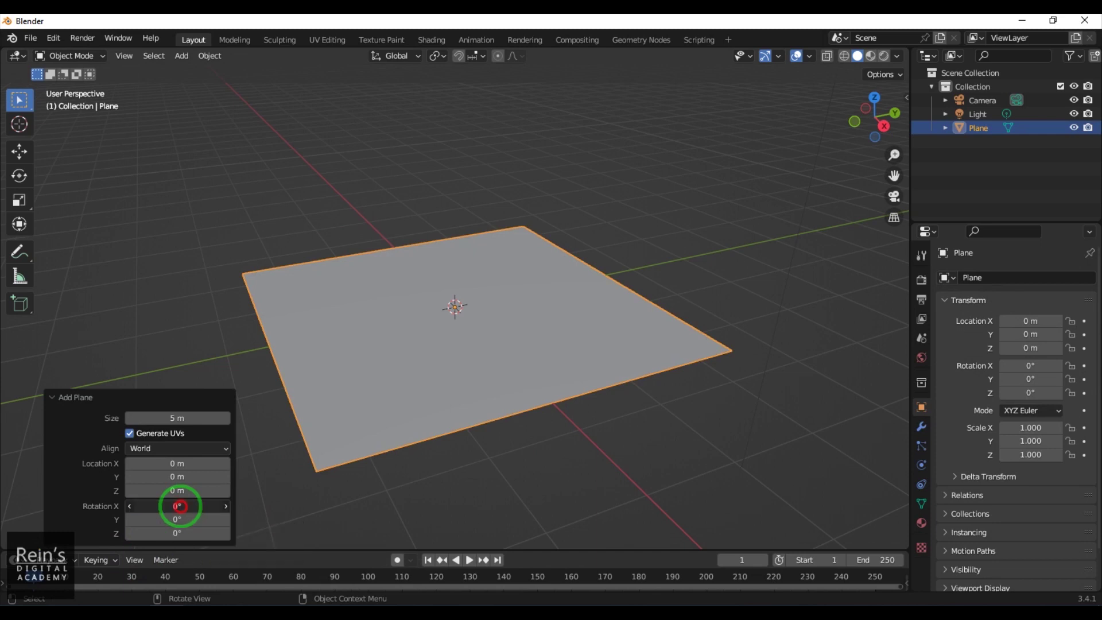
type("90")
key("Return")
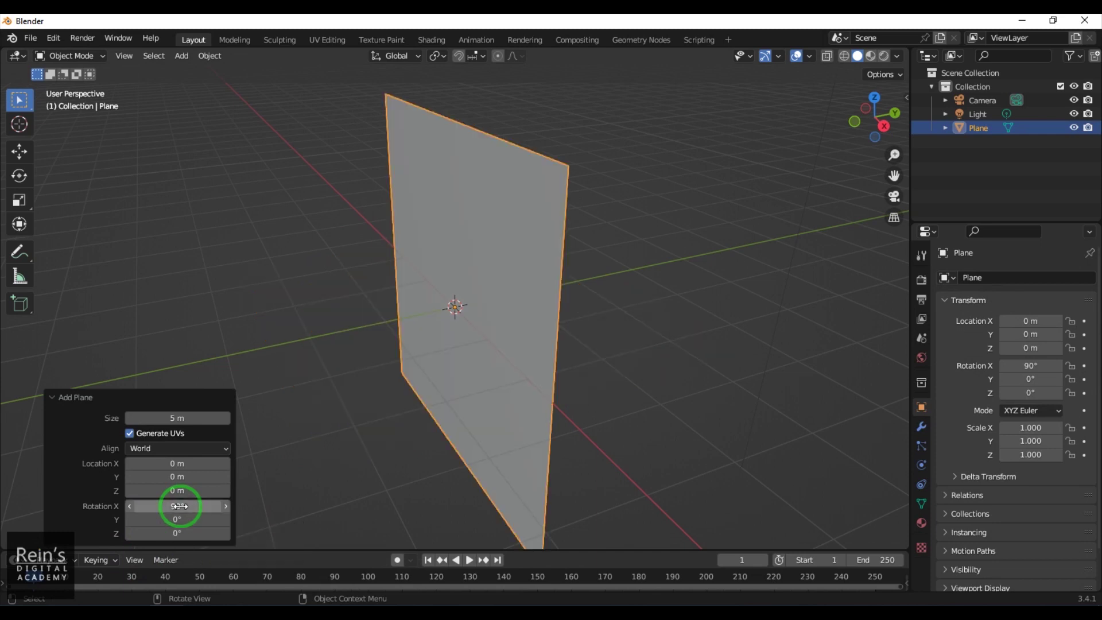
Step: Reset the plane's X rotation to 0° and delete the plane
double_click(180, 505)
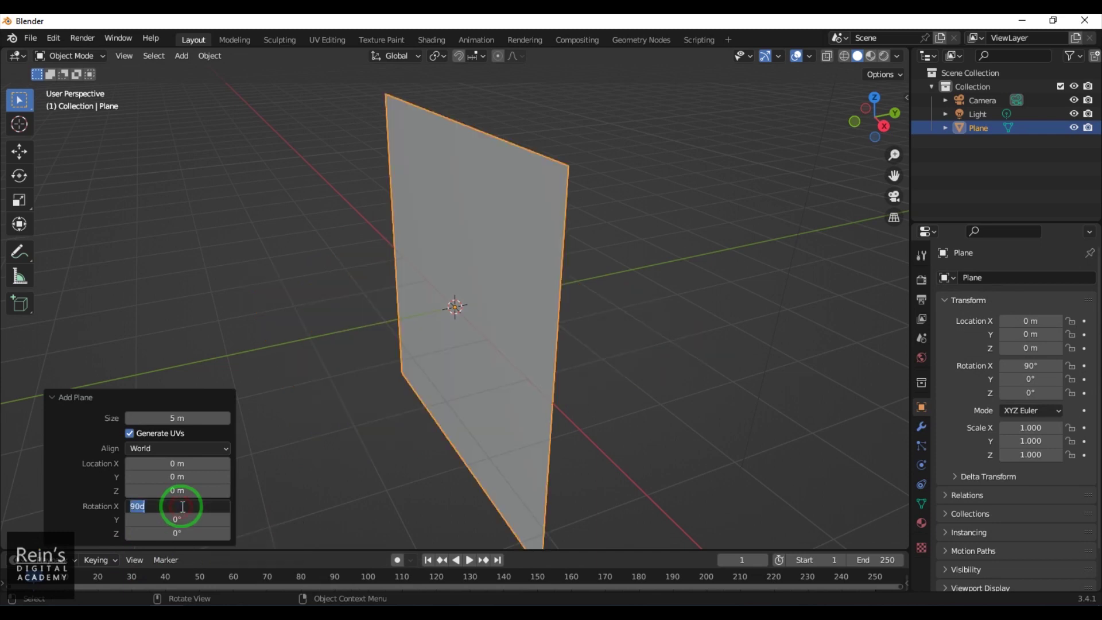
type("0")
key("Return")
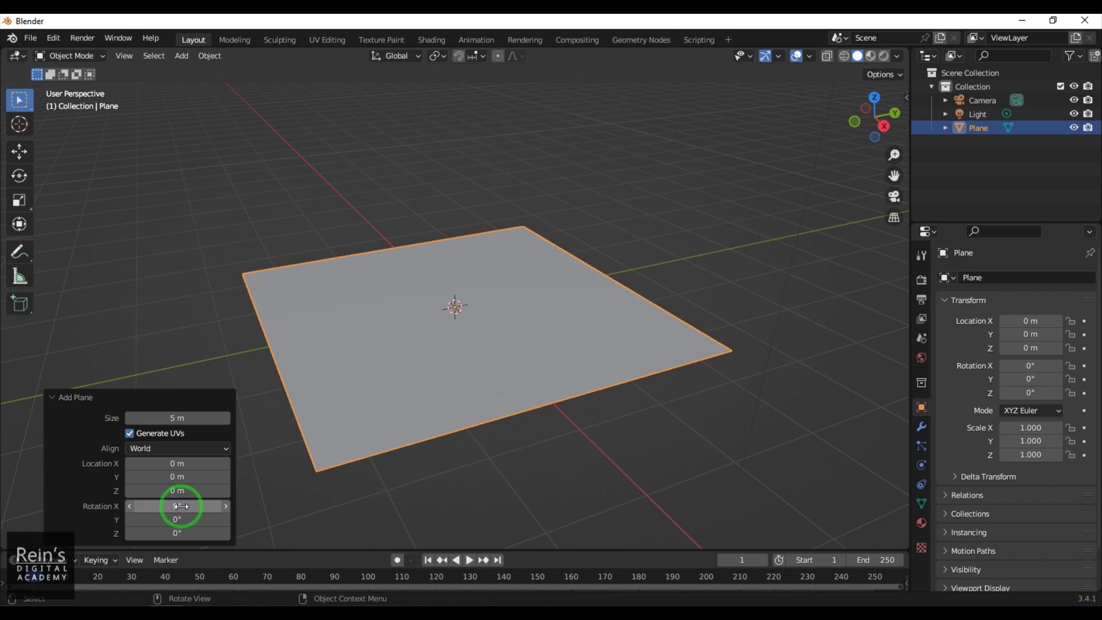
left_click(470, 511)
left_click(453, 381)
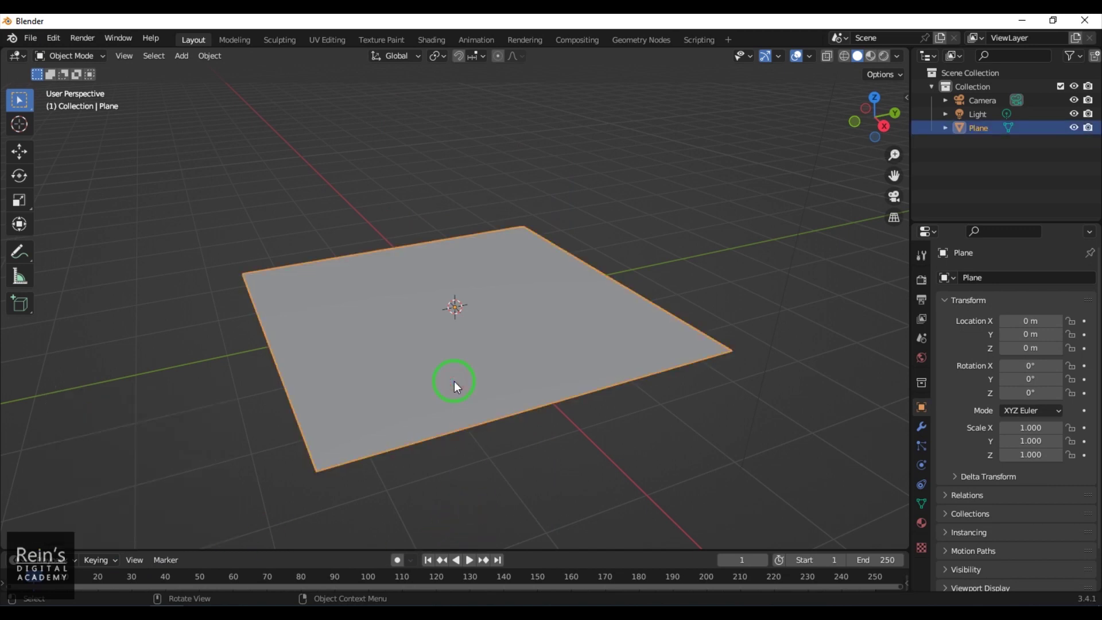
key("x")
left_click(453, 381)
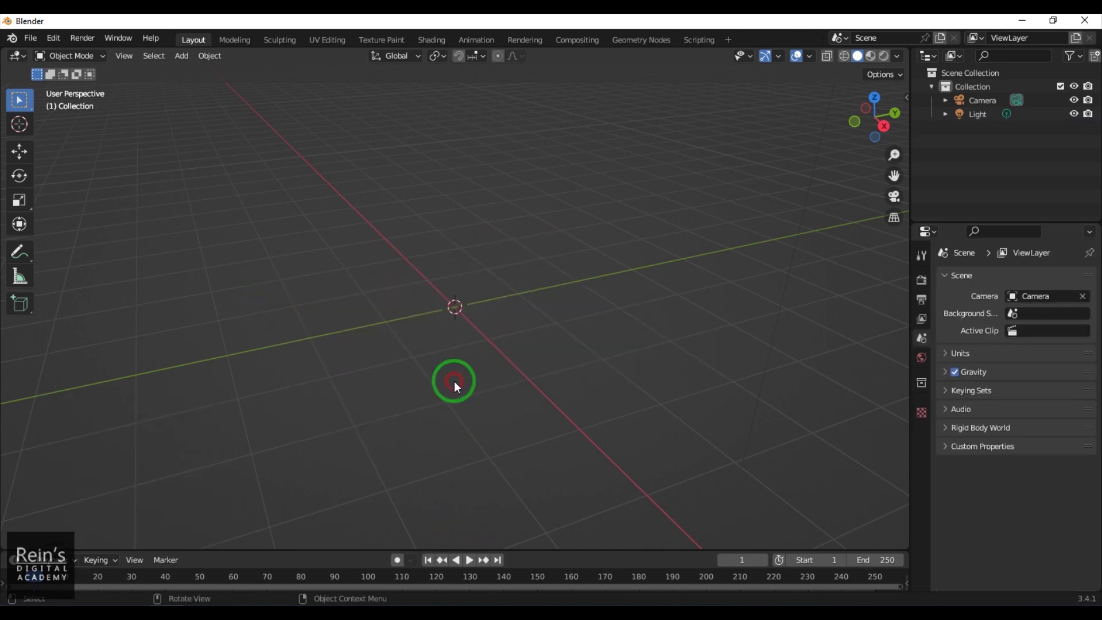
Step: Add a cube mesh at the world origin
left_click(180, 56)
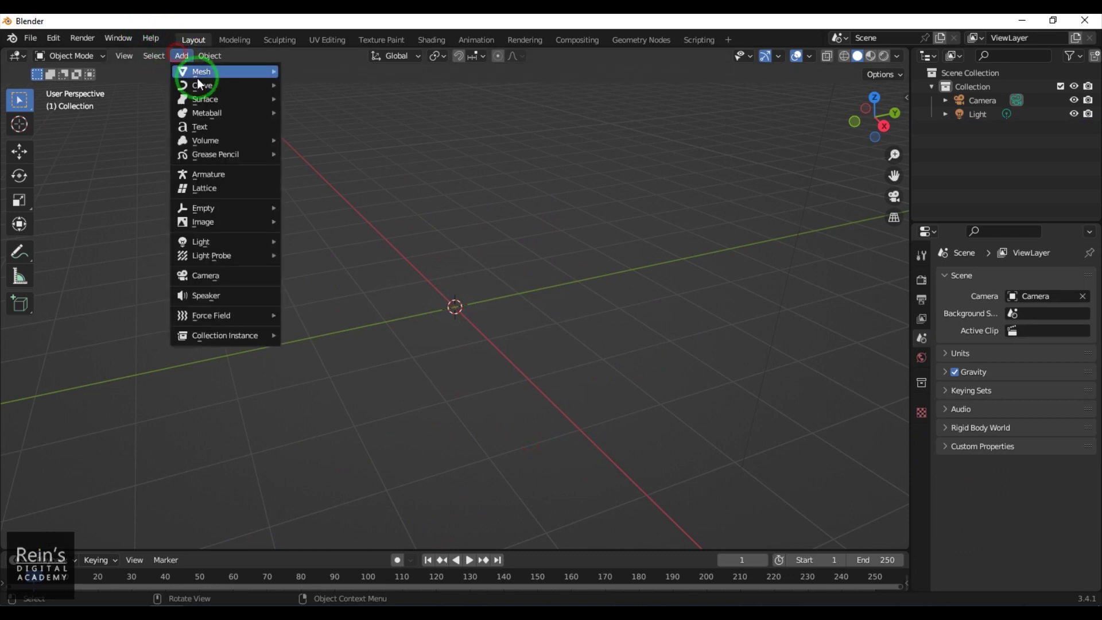
mouse_move(206, 71)
left_click(347, 86)
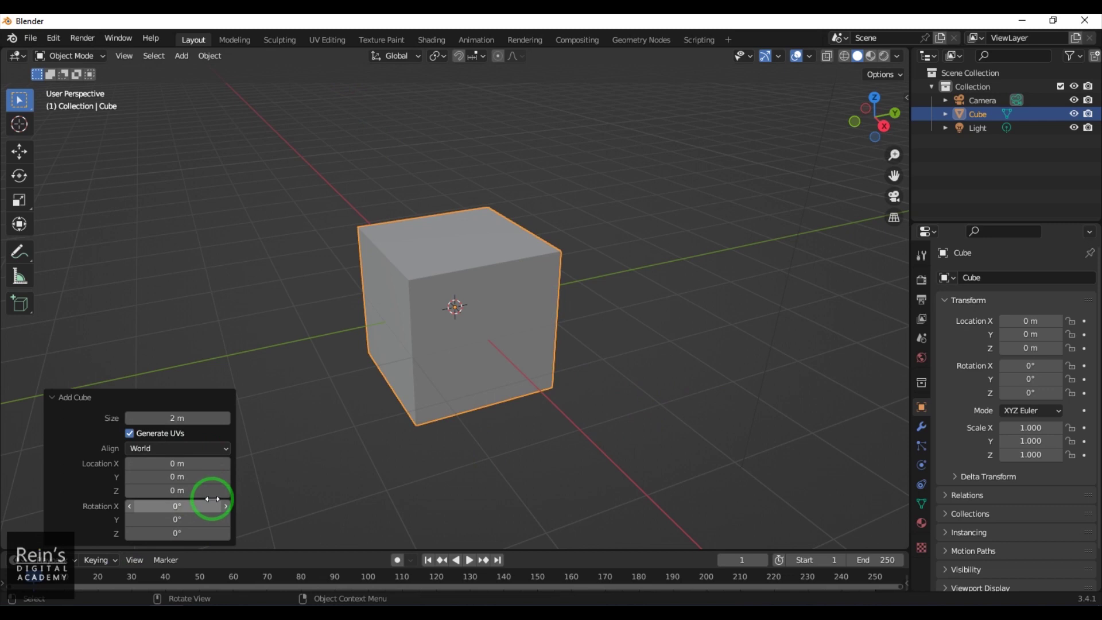
Step: Rotate the new cube about 19.9° around X and shift its X location to about 1.03 m
left_click(197, 508)
left_click_drag(197, 508, 327, 511)
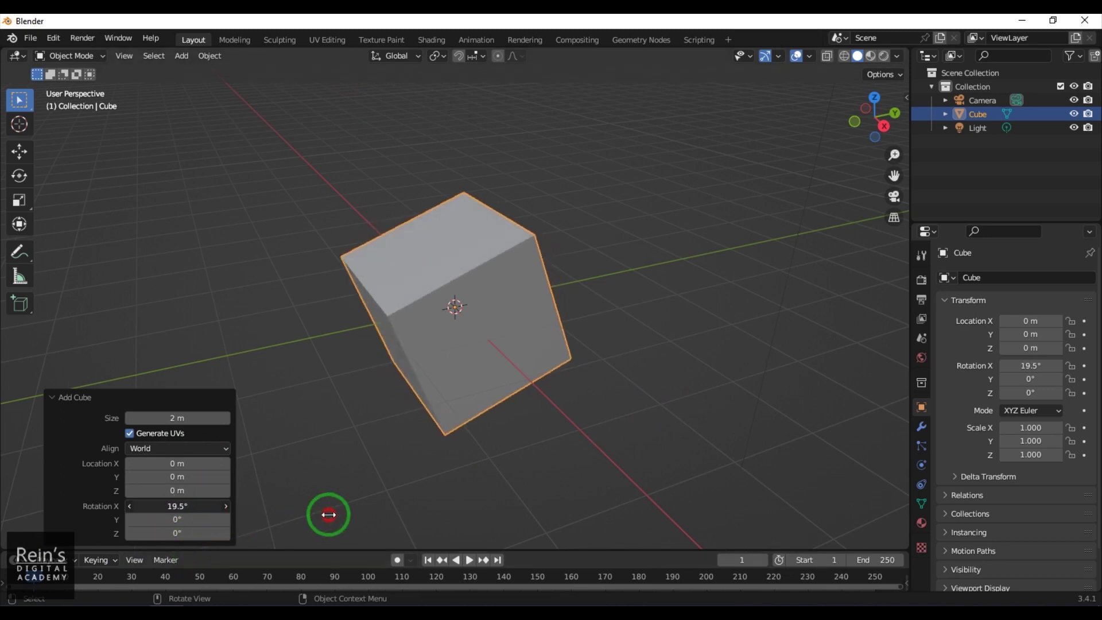
left_click_drag(152, 462, 238, 466)
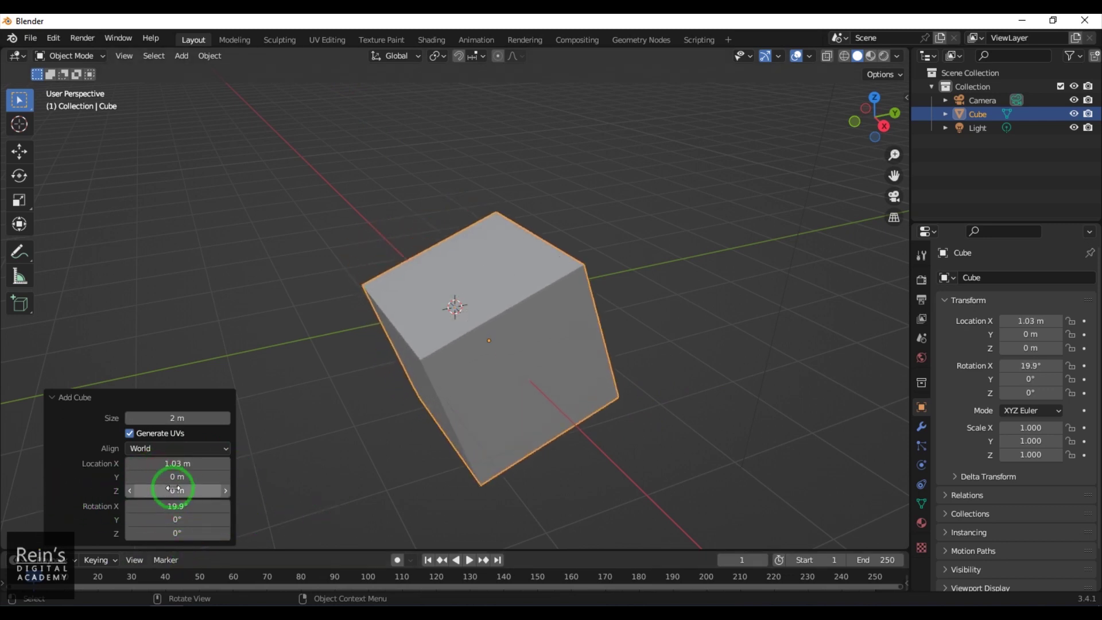
Step: Raise the new cube's Z location to about 0.36 m and enlarge its size to about 3.05 m
left_click_drag(173, 489, 204, 489)
left_click(192, 415)
left_click_drag(193, 415, 256, 422)
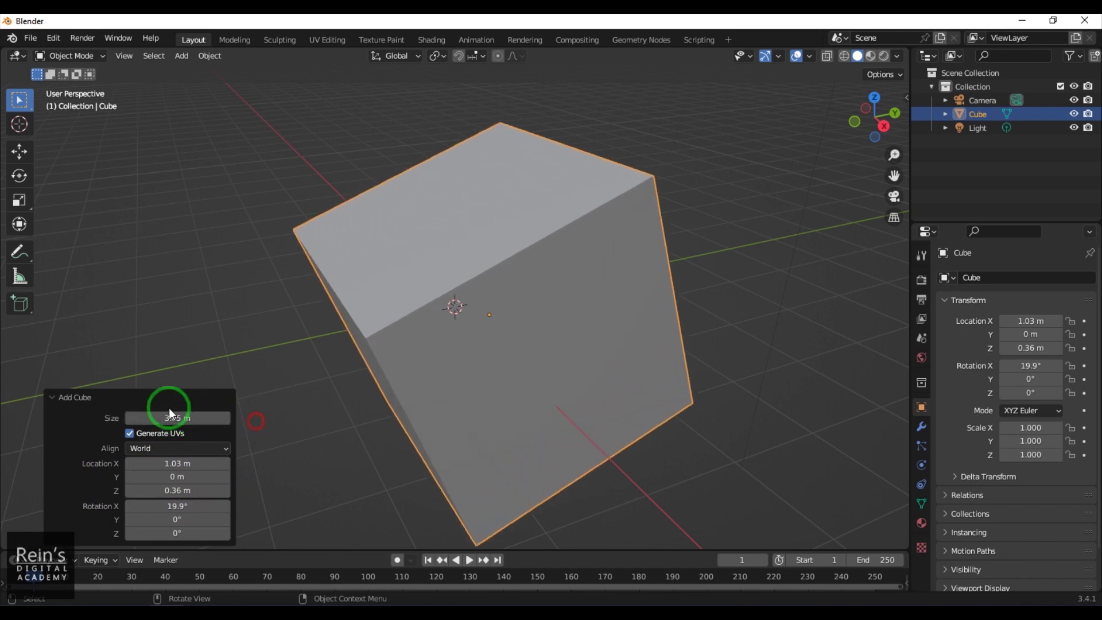
Step: Enable the wireframe geometry overlay in the 3D viewport
left_click(809, 57)
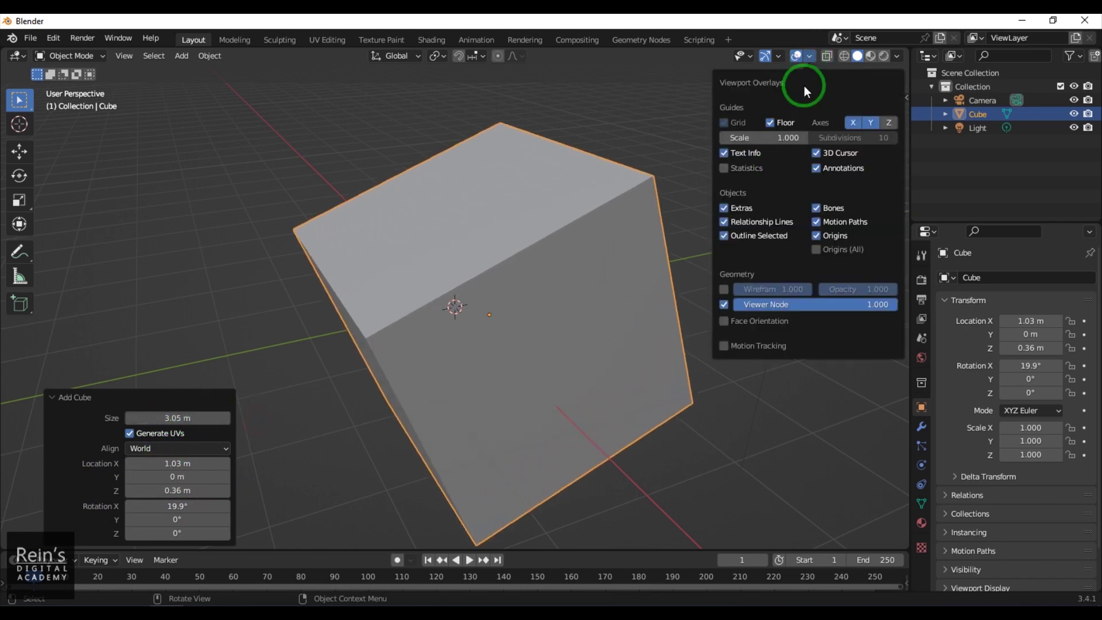
left_click(815, 57)
left_click(815, 57)
left_click(725, 290)
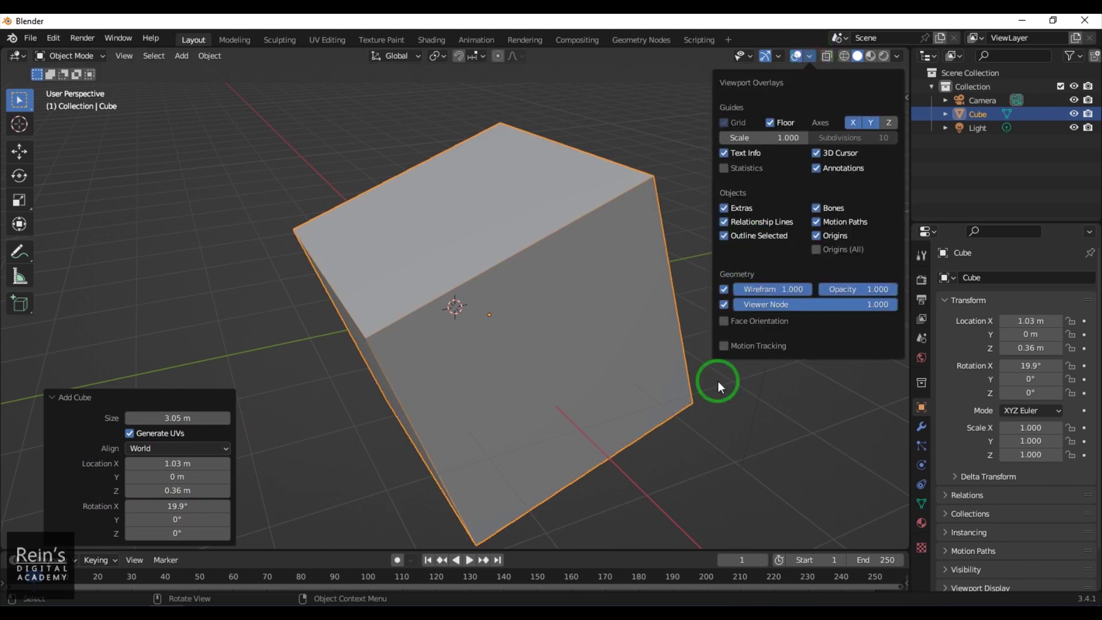
left_click(746, 425)
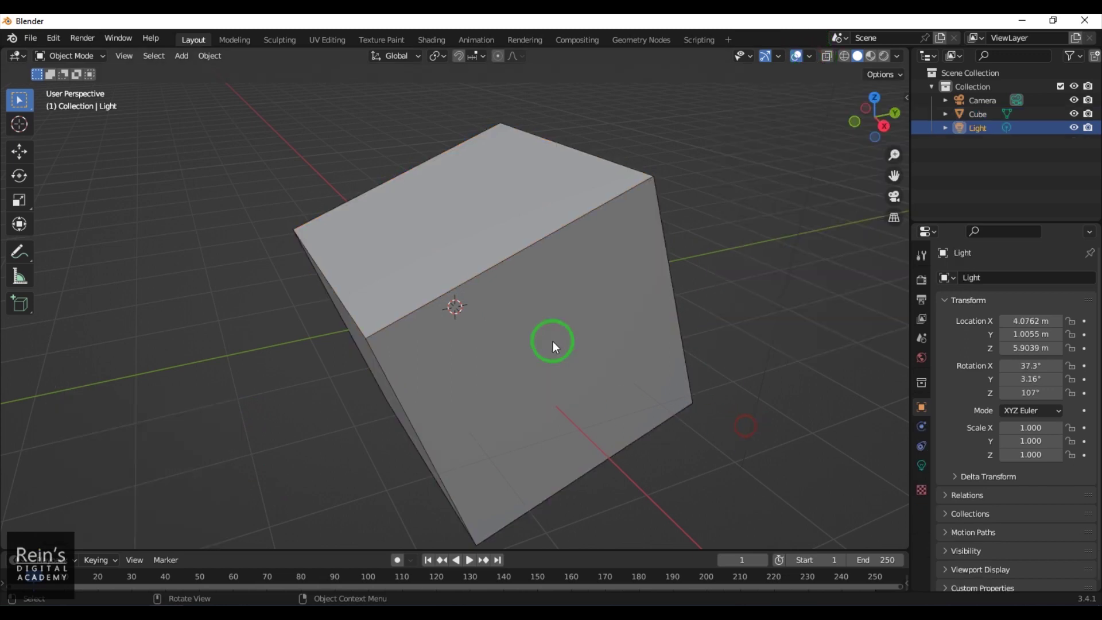
Step: Delete the tilted cube and add a fresh cube mesh at the world origin
left_click(588, 277)
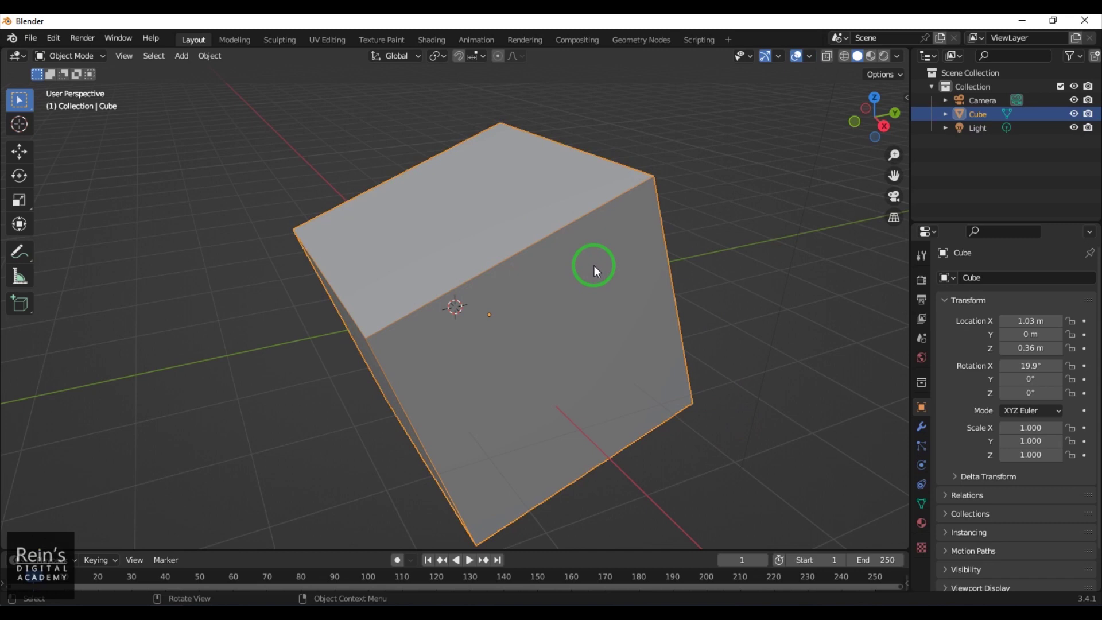
key("Delete")
key("shift+a")
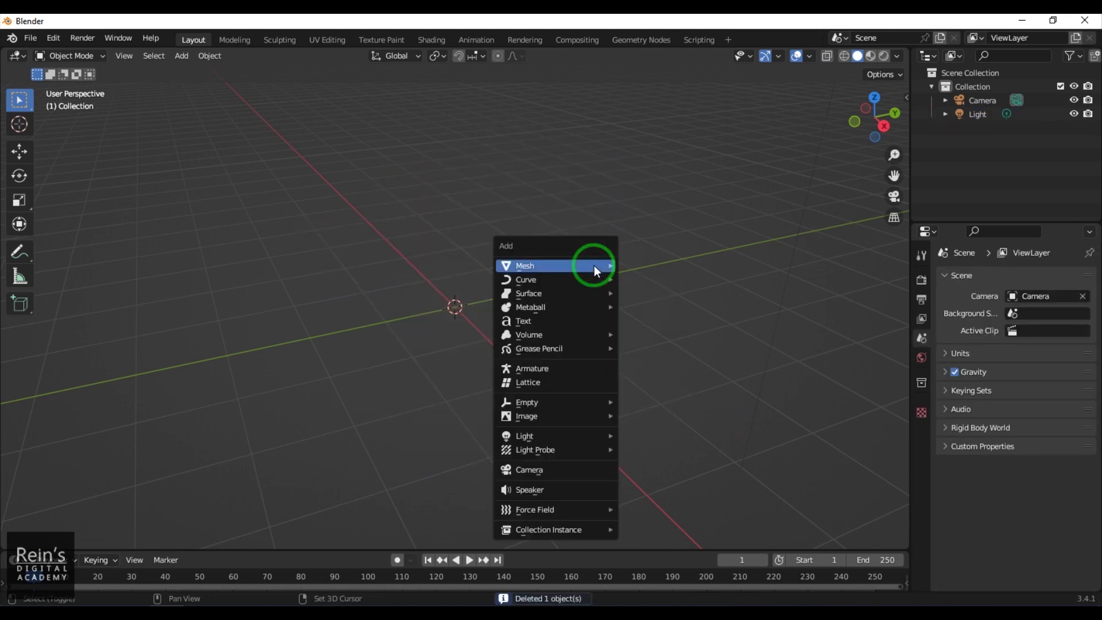
mouse_move(595, 265)
left_click(705, 281)
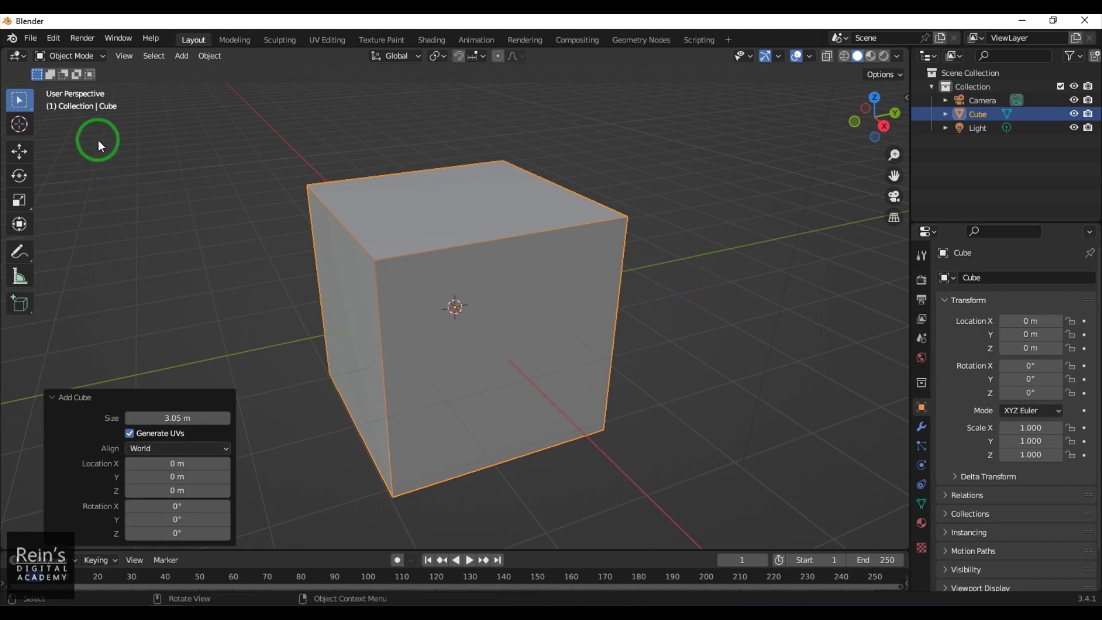
Step: Switch the cube to Edit Mode with edge selection and subdivide all its edges with 5 cuts
left_click(84, 57)
left_click(87, 84)
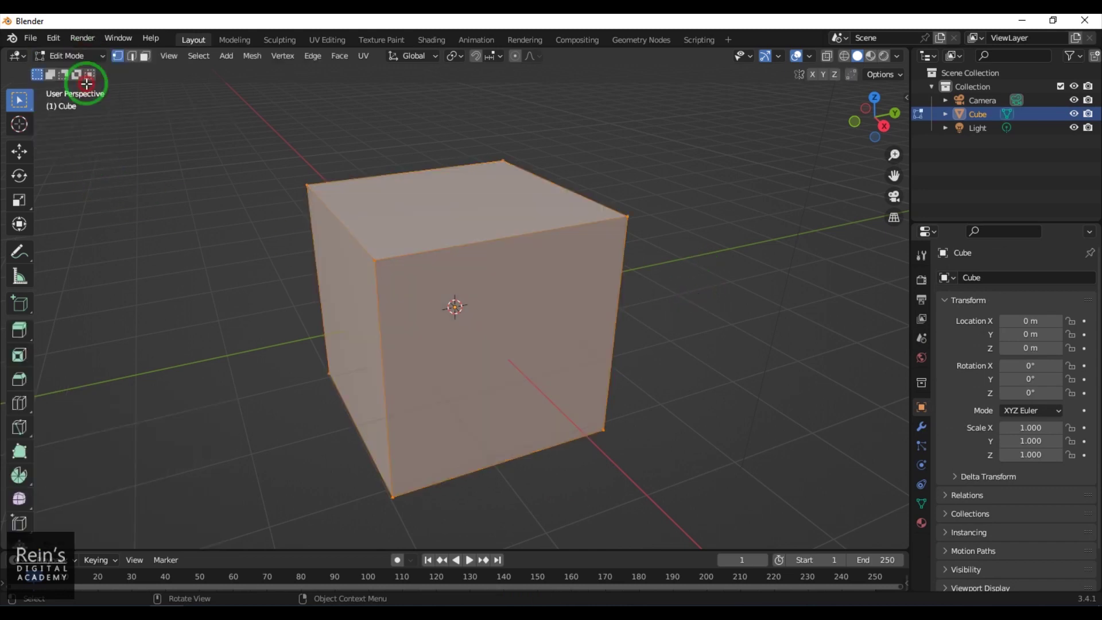
left_click(132, 56)
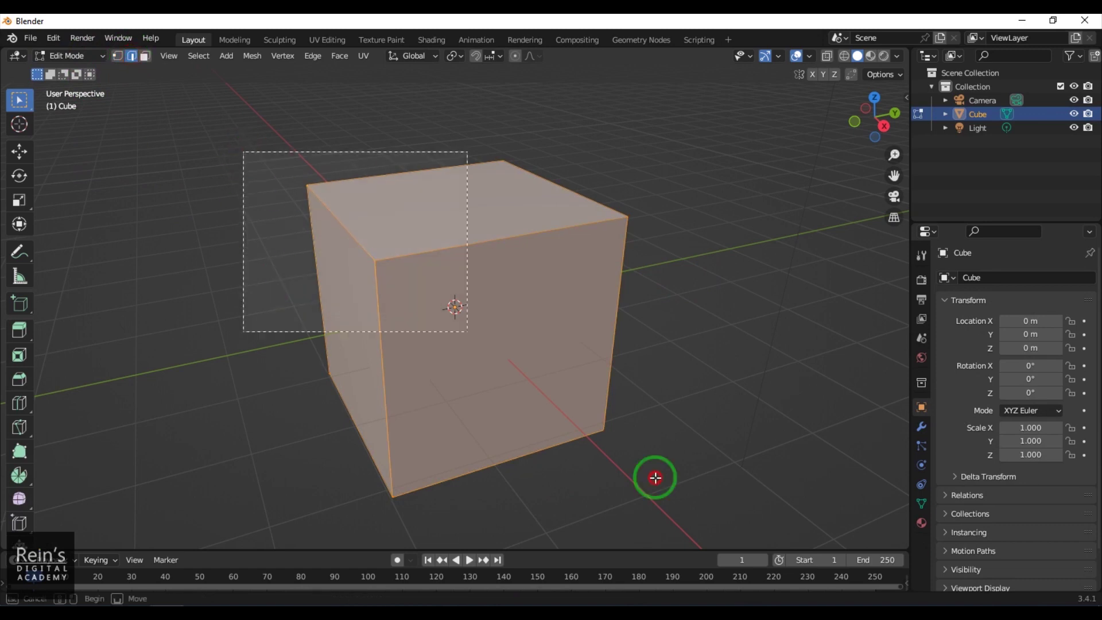
left_click(313, 55)
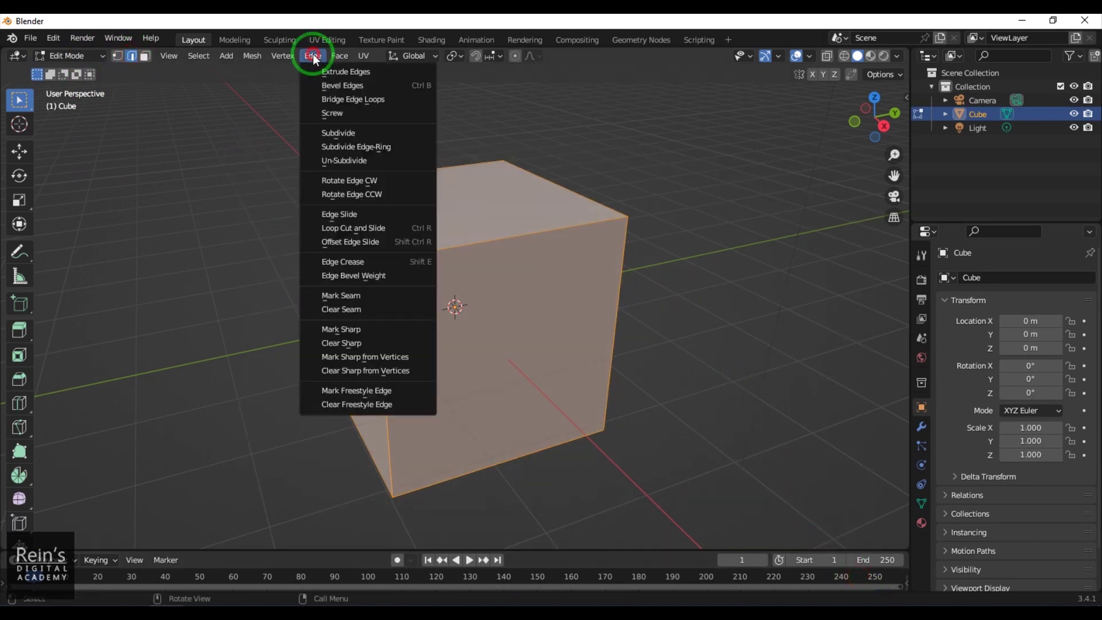
left_click(388, 132)
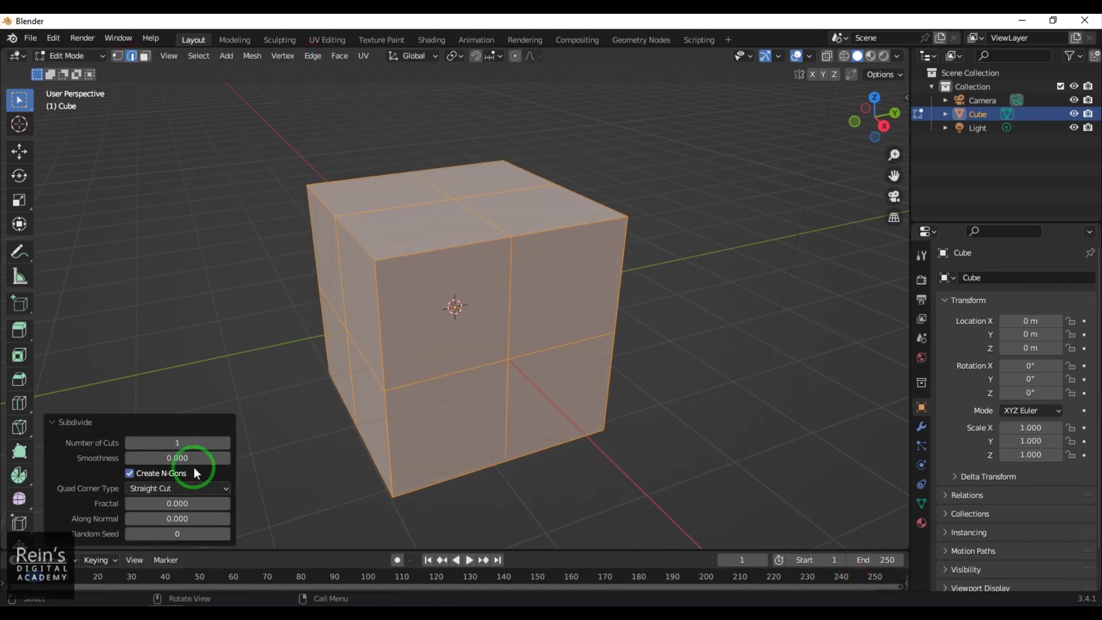
mouse_move(194, 446)
left_mouse_down()
mouse_move(239, 450)
mouse_move(191, 441)
left_mouse_up()
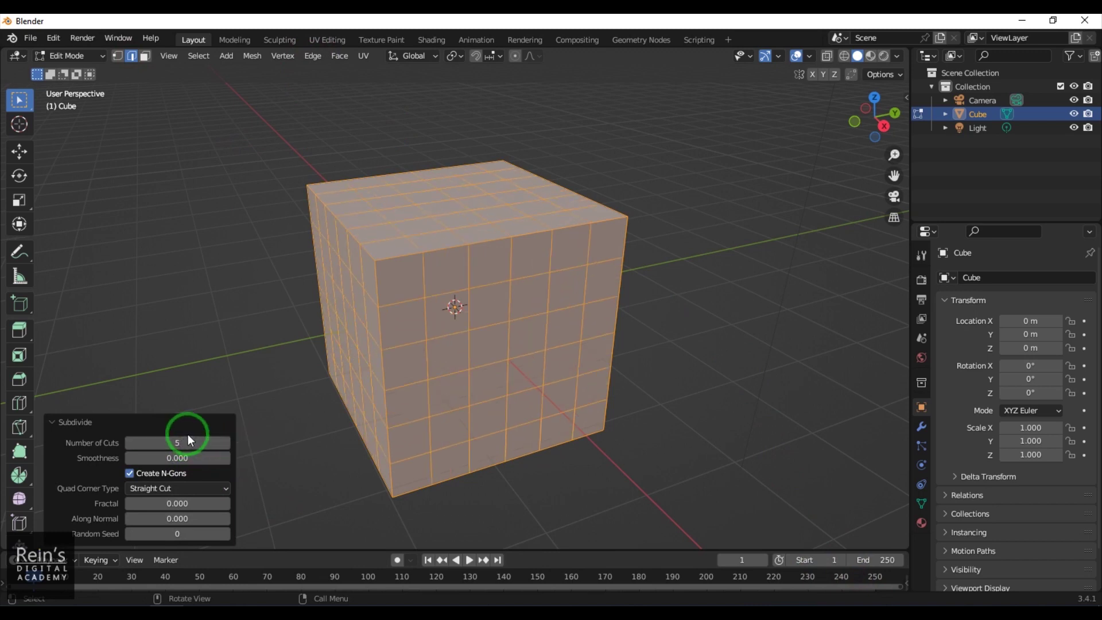
left_click(731, 381)
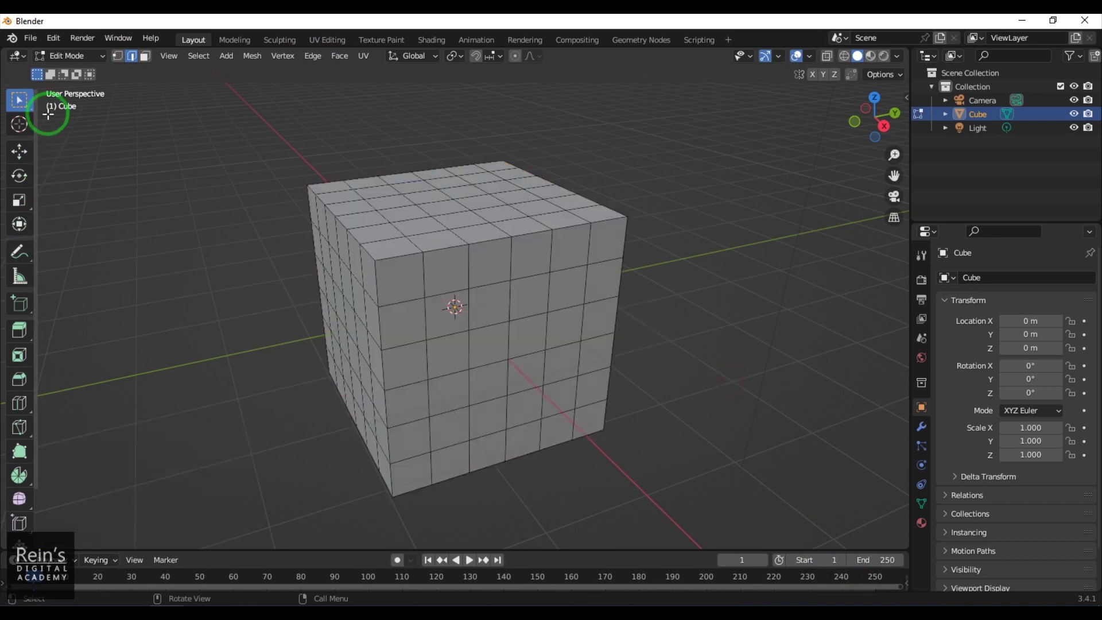
Step: Return to Object Mode and delete the subdivided cube
left_click(81, 55)
left_click(85, 72)
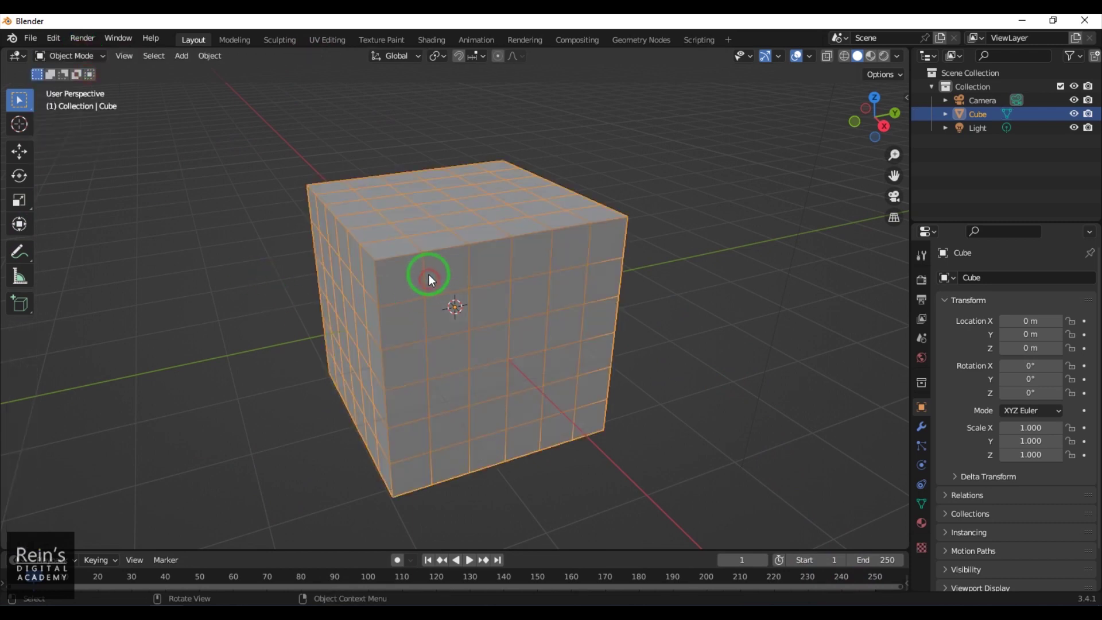
key("Delete")
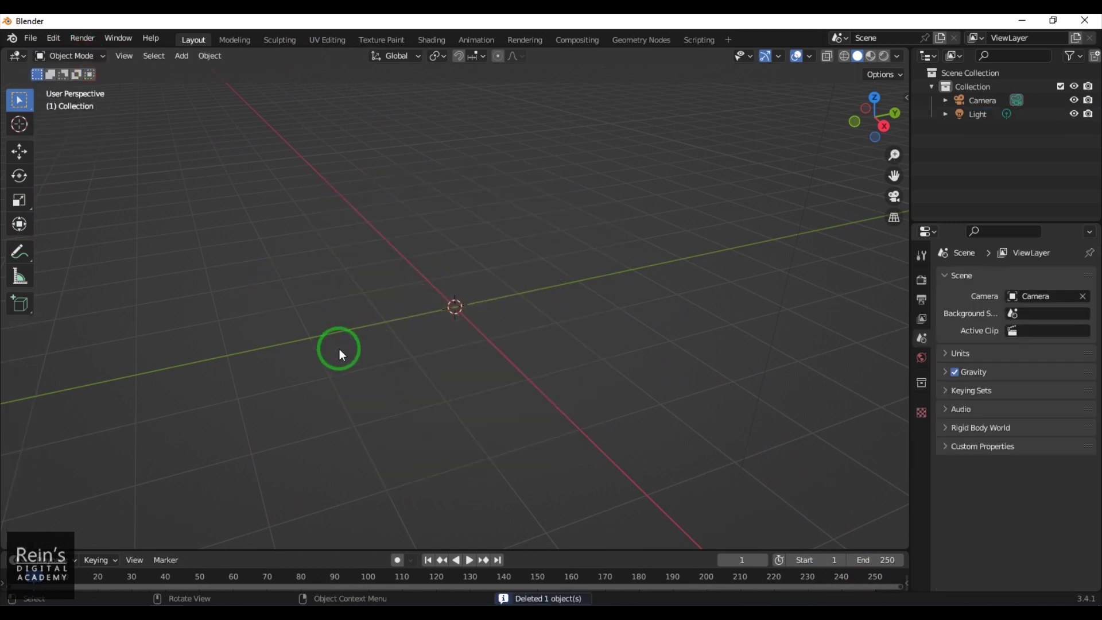
Step: Add a circle mesh at the world origin
left_click(181, 55)
mouse_move(220, 72)
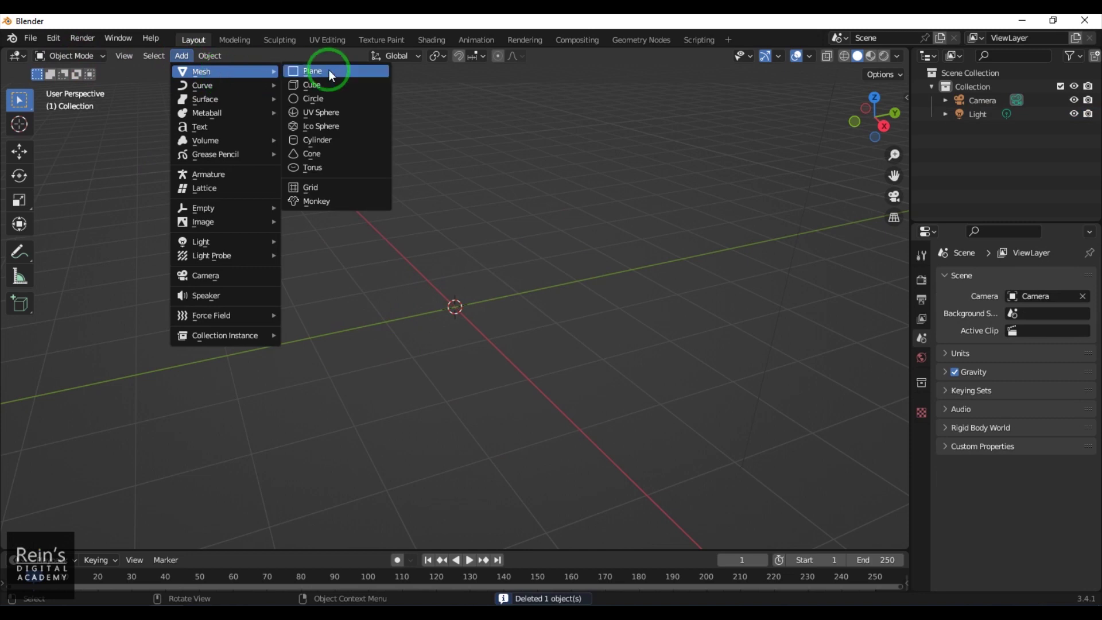
left_click(341, 99)
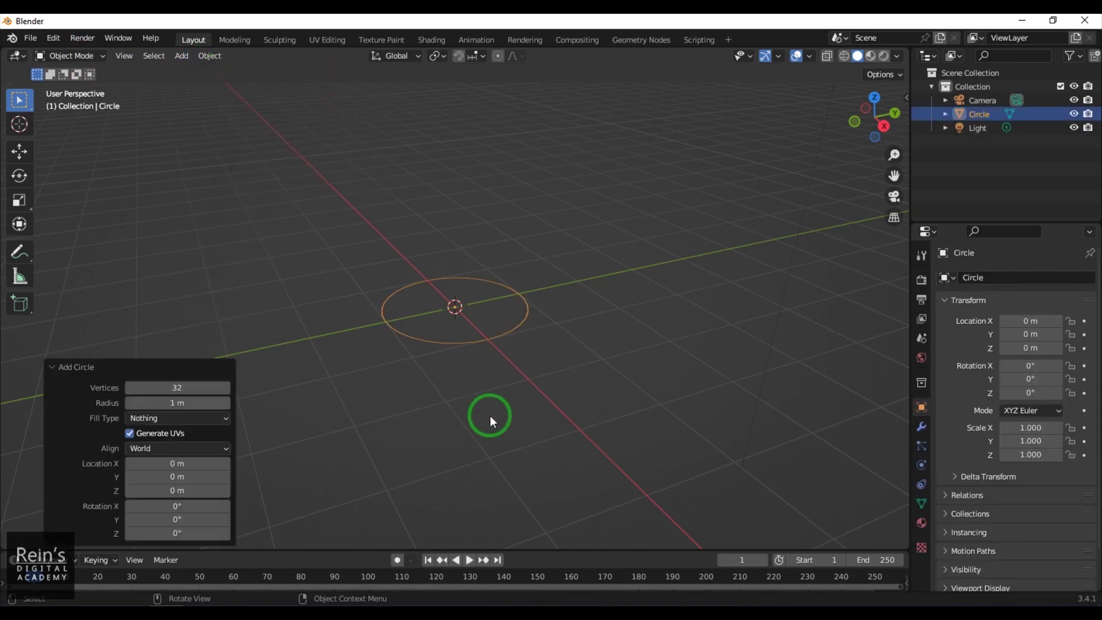
Step: Move the circle up to about 0.84 m on Z and rotate it about 64.2° around X
left_click(540, 429)
mouse_move(485, 414)
middle_mouse_down()
mouse_move(512, 511)
mouse_move(608, 481)
mouse_move(562, 452)
mouse_move(495, 438)
mouse_move(494, 426)
middle_mouse_up()
scroll(491, 422, "up", 4)
scroll(491, 419, "down", 7)
left_click_drag(524, 334, 585, 450)
left_click(23, 152)
left_click_drag(455, 256, 499, 202)
left_click(19, 175)
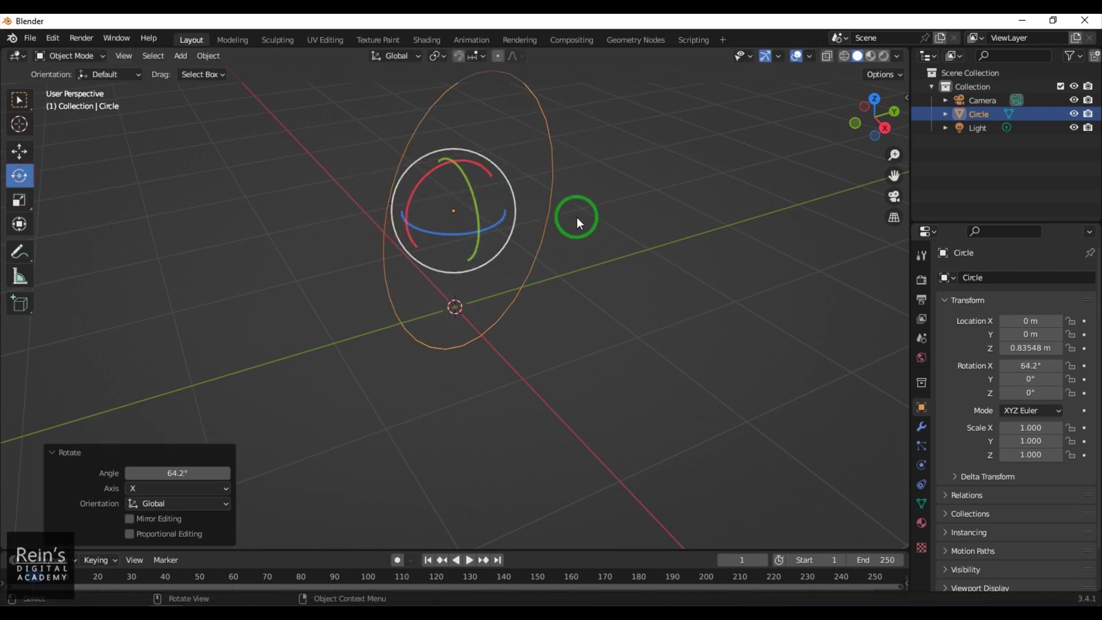
Step: Delete the circle and add a UV sphere mesh at the world origin
key("Delete")
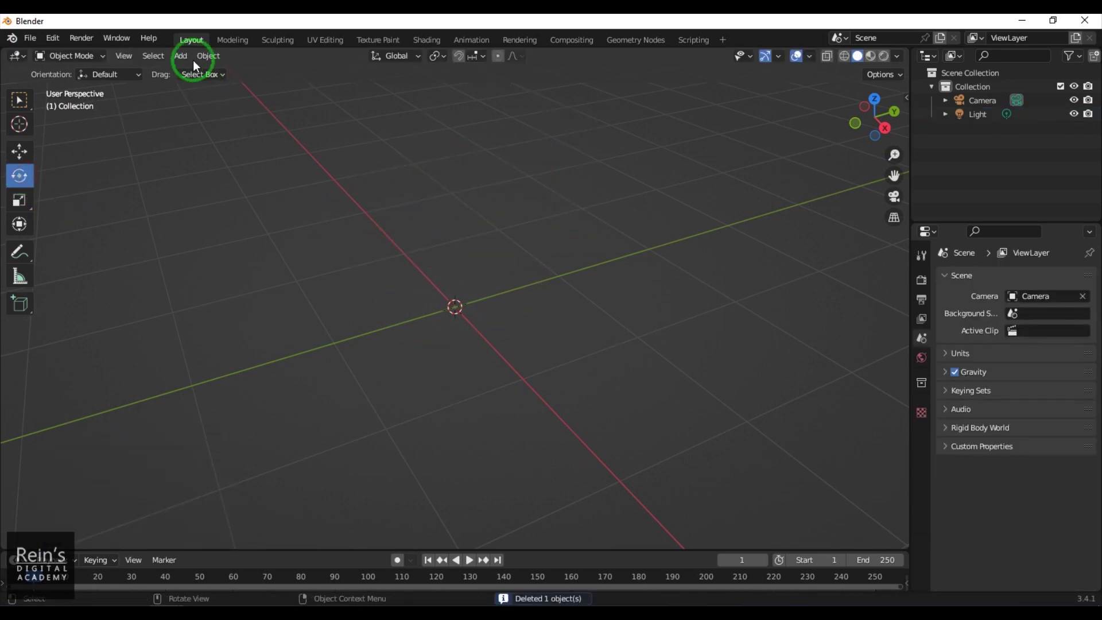
left_click(190, 58)
mouse_move(209, 72)
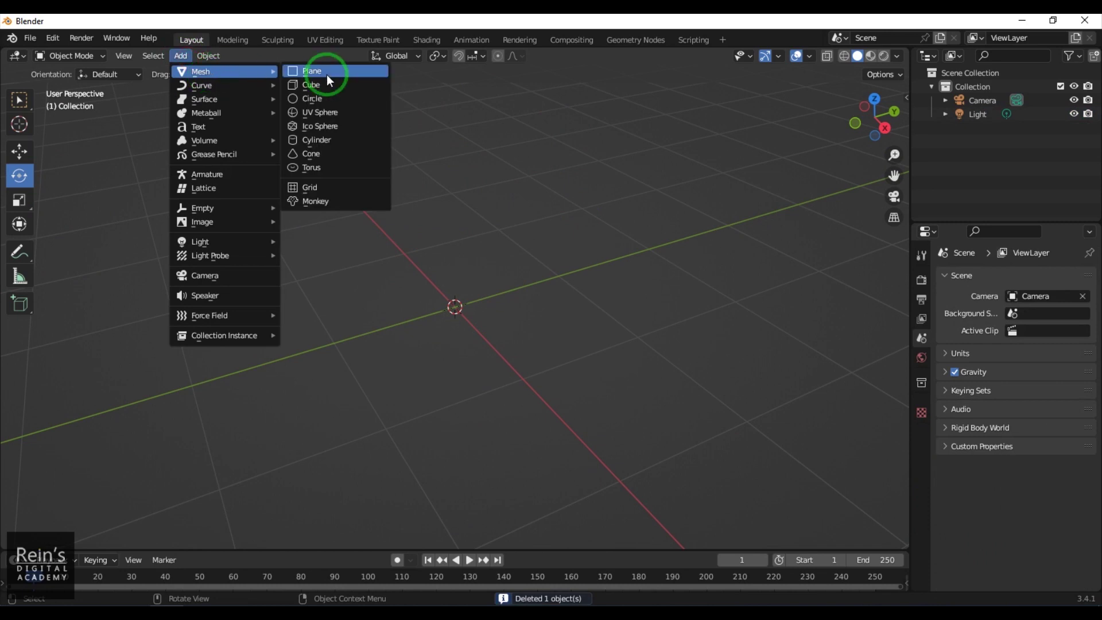
left_click(338, 112)
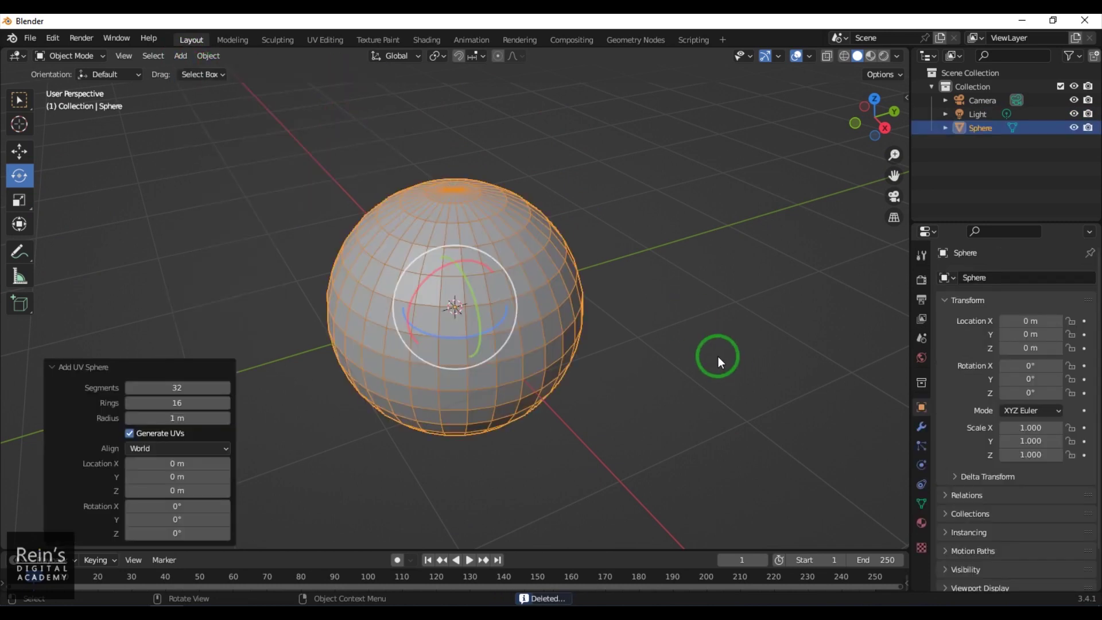
Step: Reduce the UV sphere to 8 segments and 7 rings with a radius of about 0.76 m
scroll(664, 343, "up", 2)
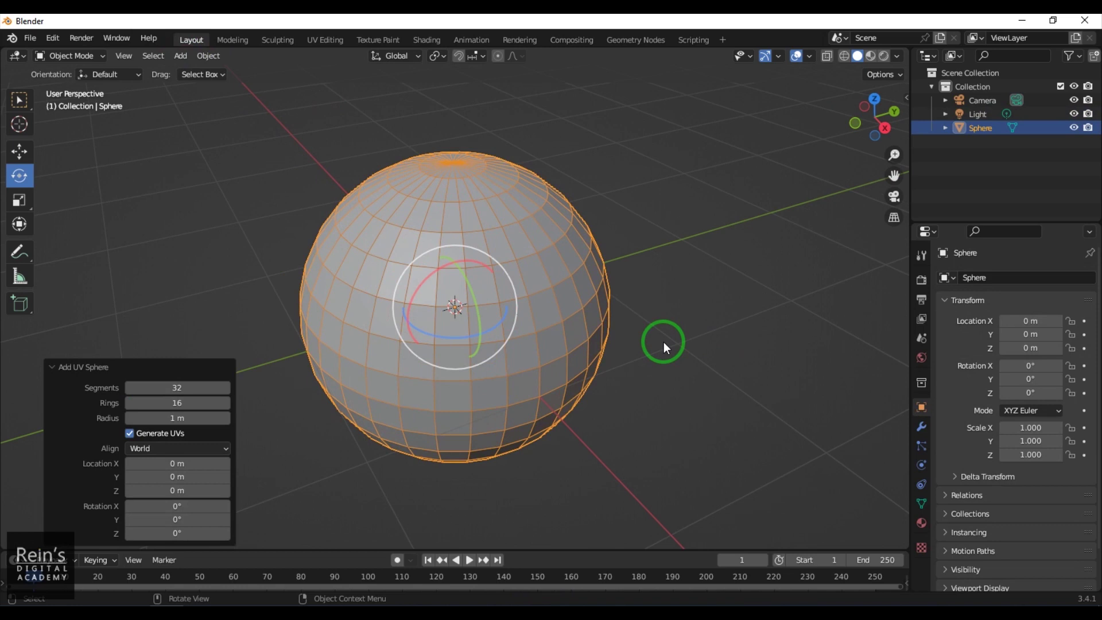
scroll(570, 351, "up", 3)
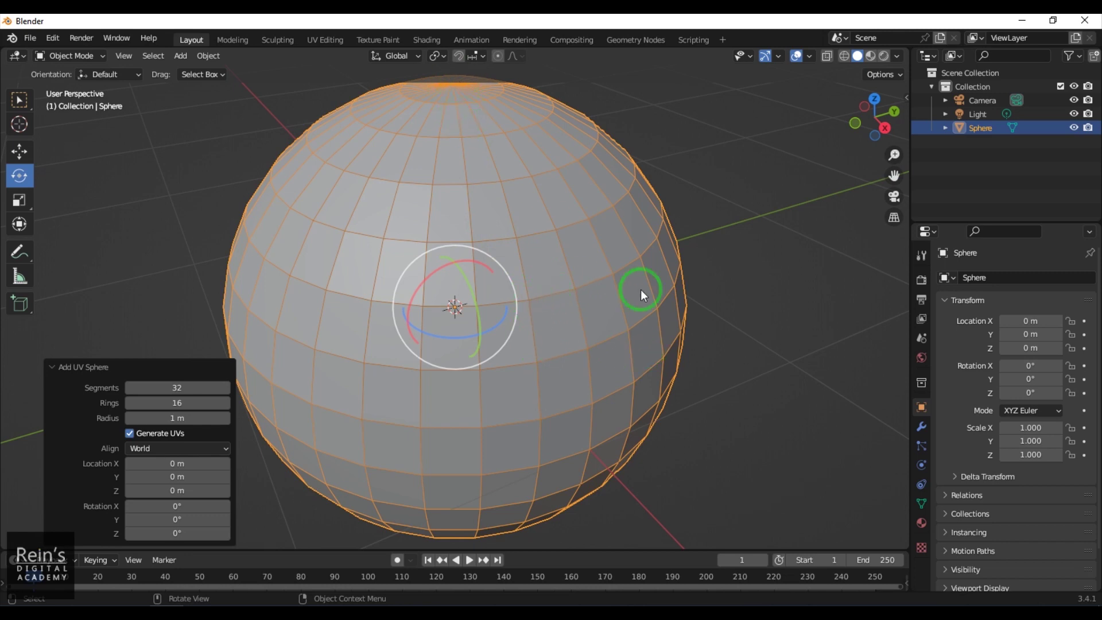
left_click(183, 386)
left_click_drag(183, 386, 186, 418)
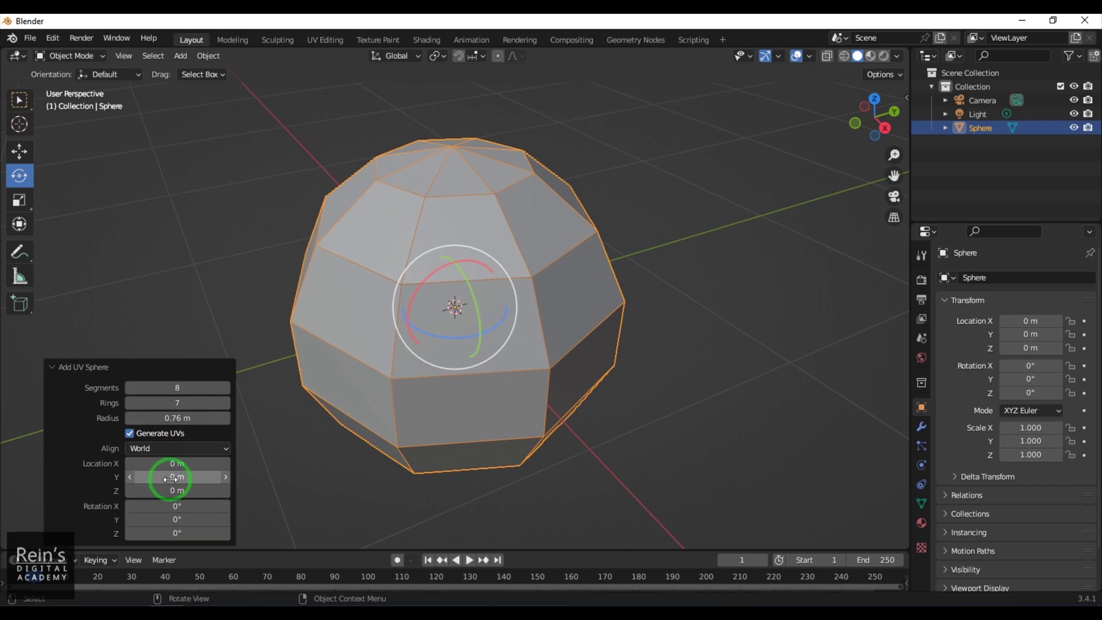
Step: Shift the UV sphere's X location to about 0.17 m and rotate it about 15°, 17.8° and 18.8° around X, Y and Z
left_click_drag(172, 464, 185, 459)
left_click_drag(177, 506, 253, 505)
mouse_move(160, 520)
left_mouse_down()
mouse_move(272, 518)
mouse_move(177, 534)
left_mouse_up()
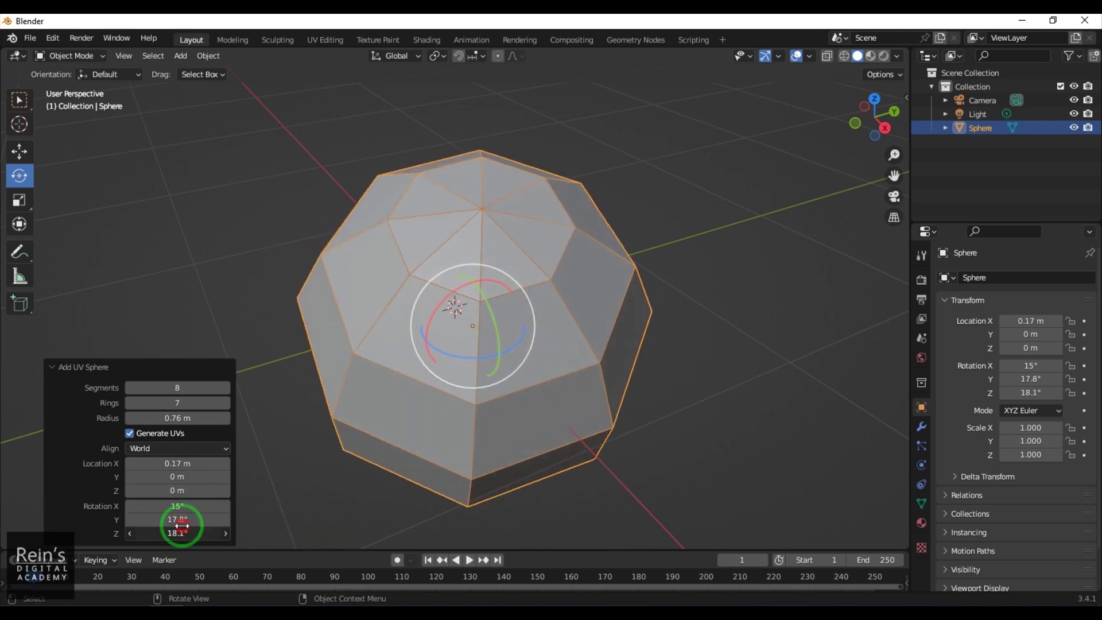
Step: Delete the UV sphere and add an ico sphere mesh at the world origin
left_click(716, 461)
left_click(548, 323)
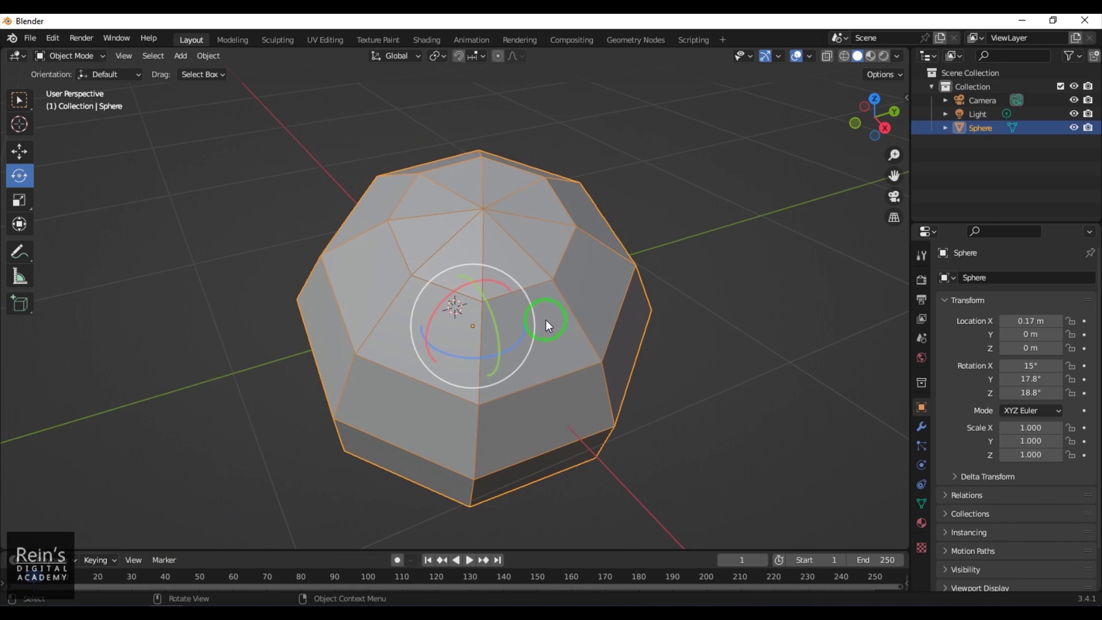
key("Delete")
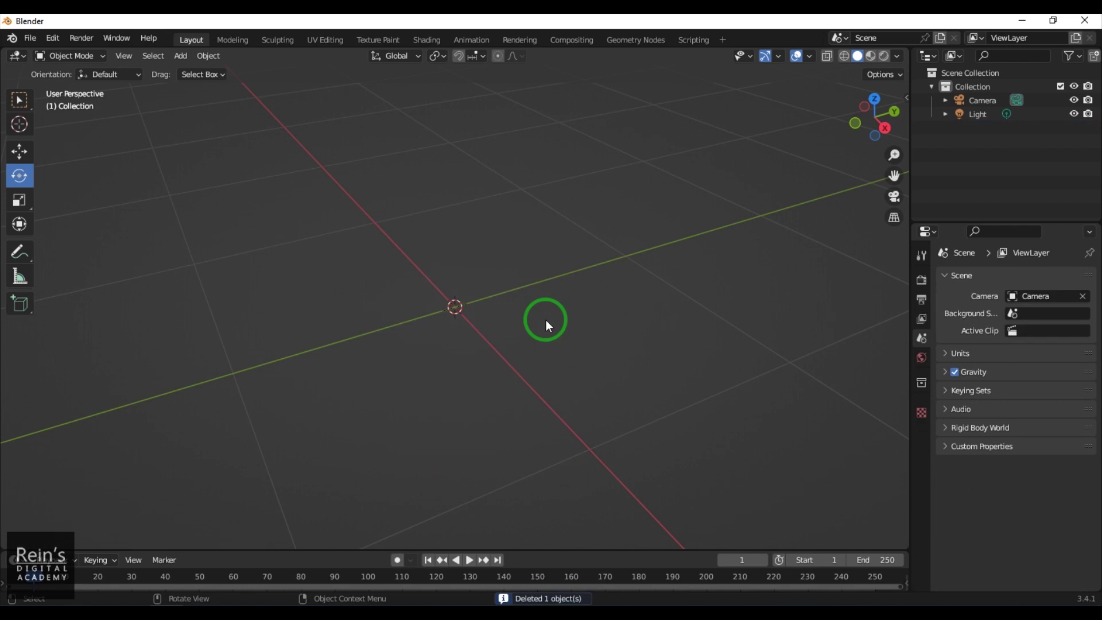
left_click(177, 58)
mouse_move(267, 70)
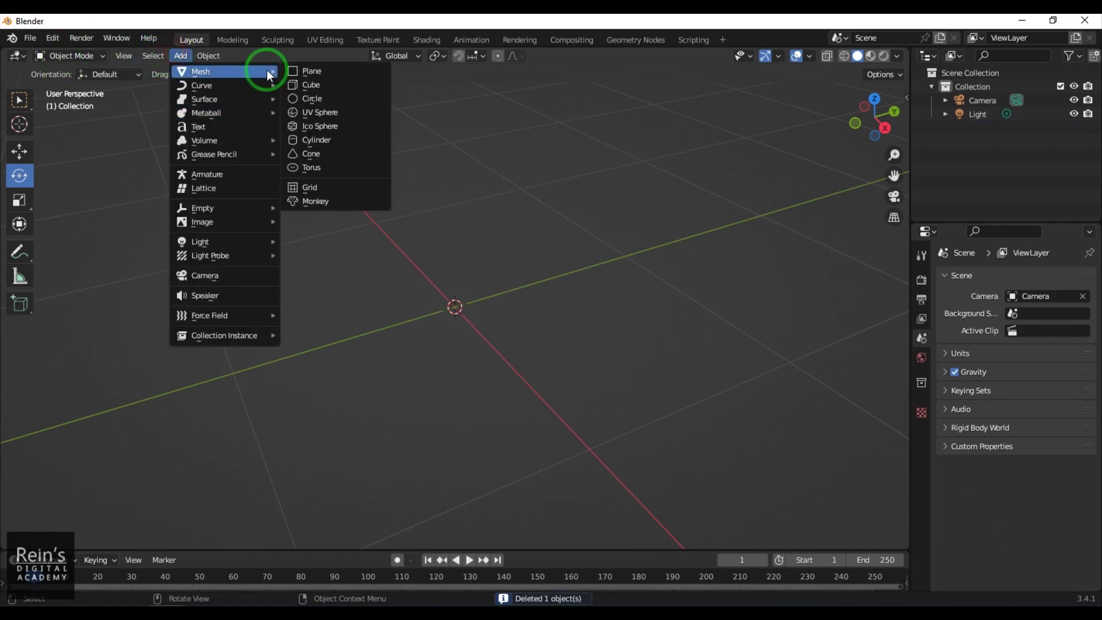
left_click(361, 125)
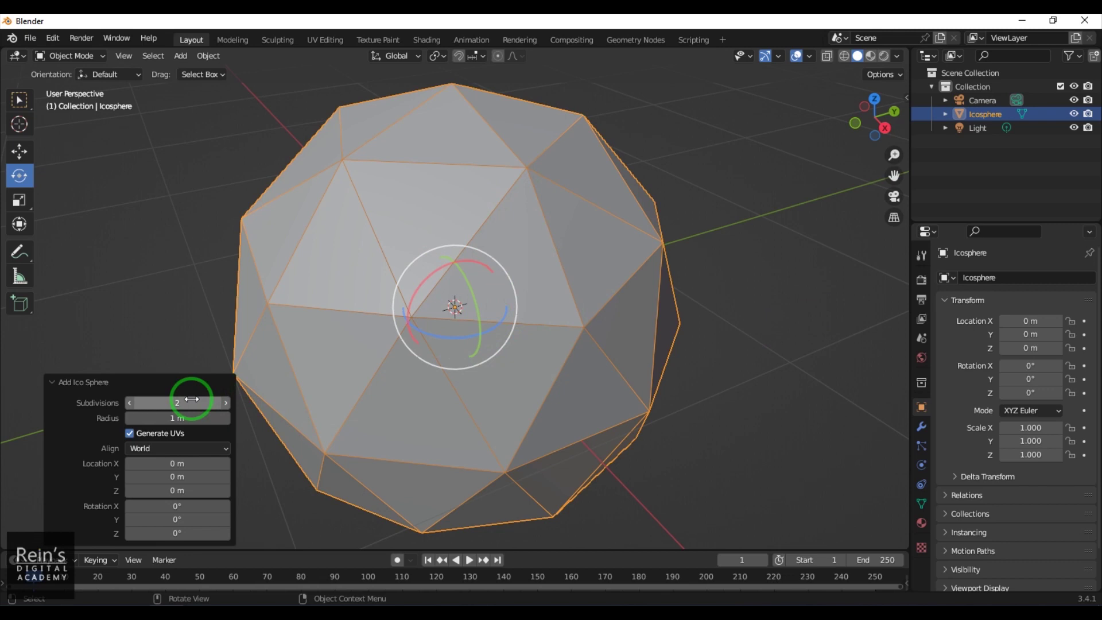
Step: Set the ico sphere to 4 subdivisions and a radius of about 1.11 m
mouse_move(192, 403)
left_mouse_down()
mouse_move(204, 402)
mouse_move(164, 402)
mouse_move(200, 405)
mouse_move(188, 402)
mouse_move(184, 423)
mouse_move(195, 423)
left_mouse_up()
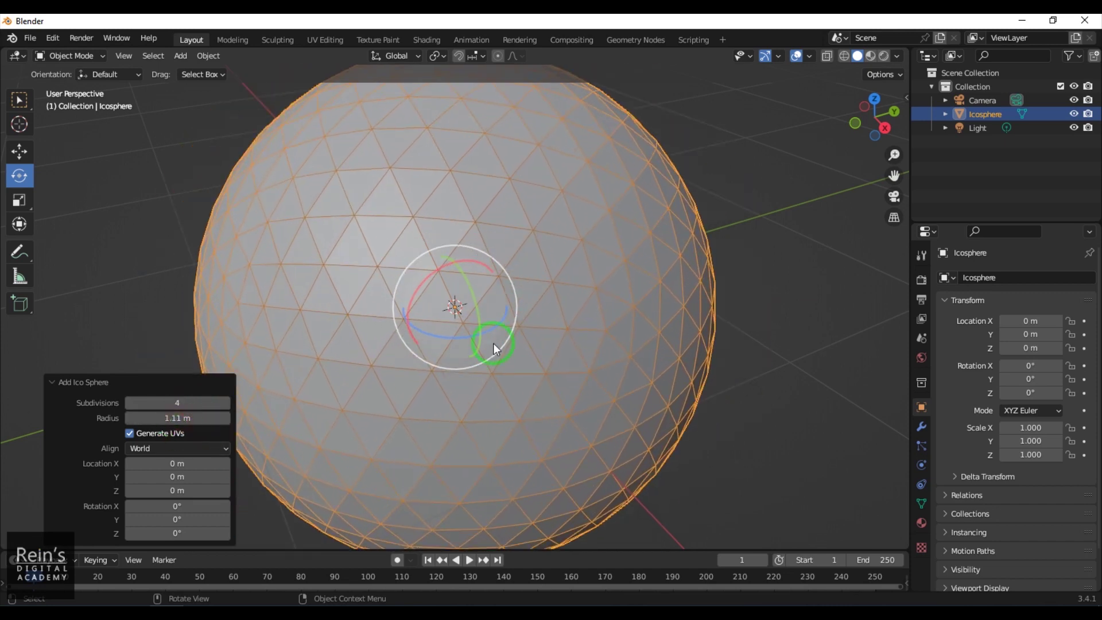
scroll(494, 343, "down", 2)
left_click(681, 449)
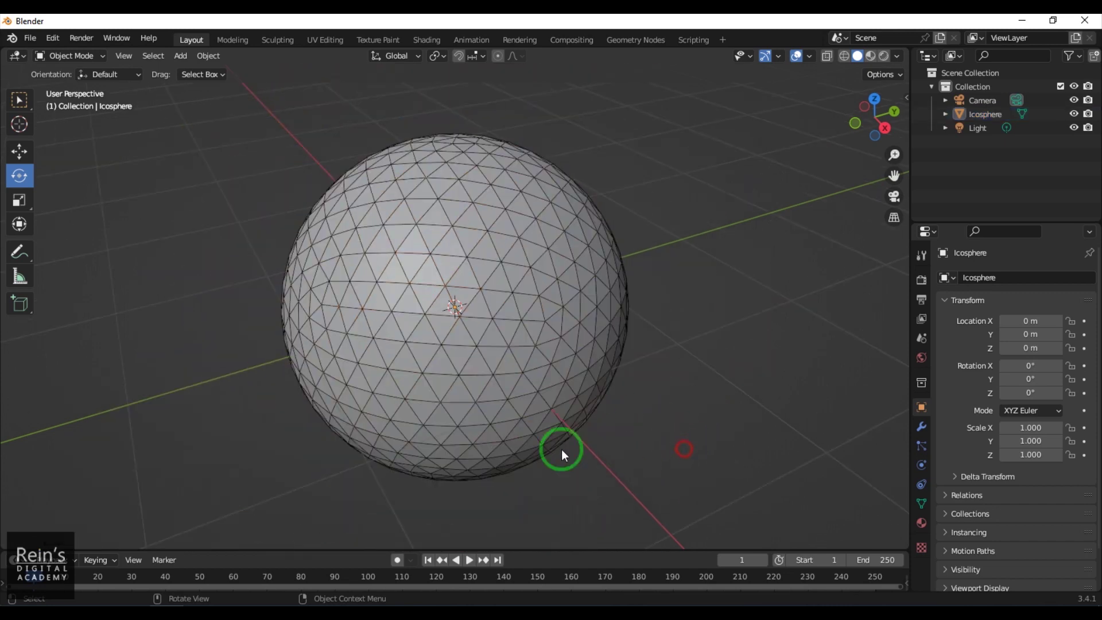
Step: Delete the ico sphere and add a cylinder mesh at the world origin
left_click(501, 407)
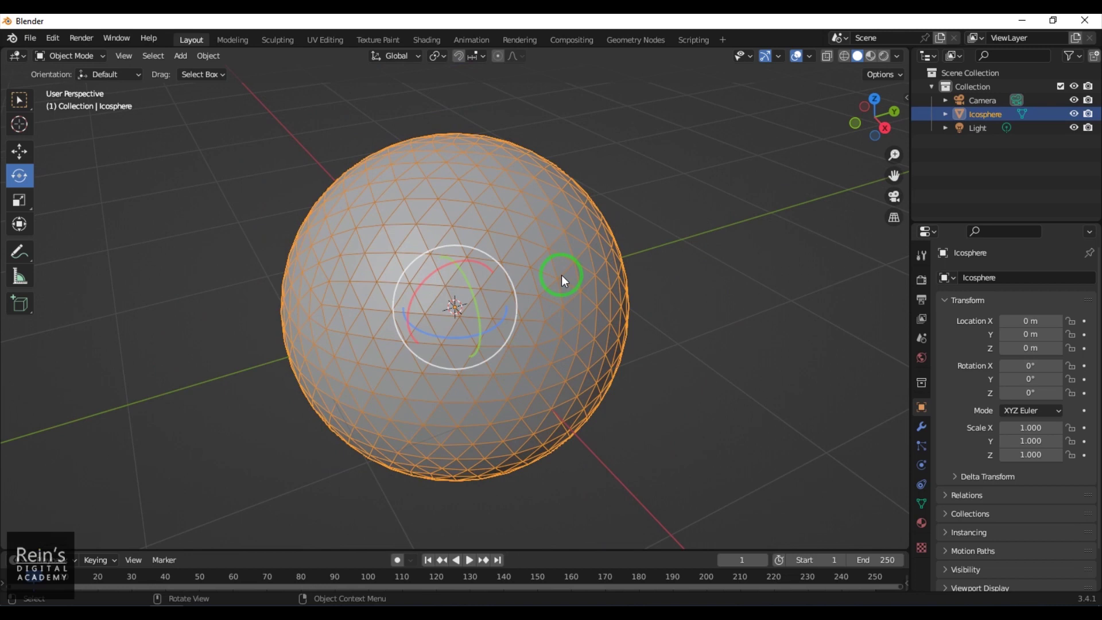
key("Delete")
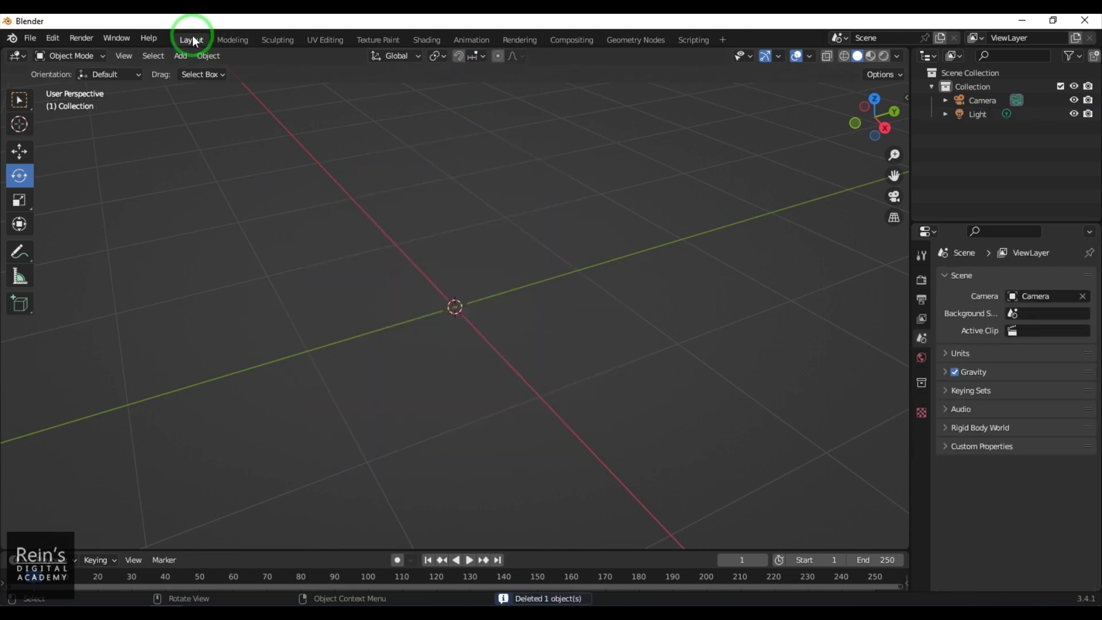
left_click(181, 56)
mouse_move(203, 71)
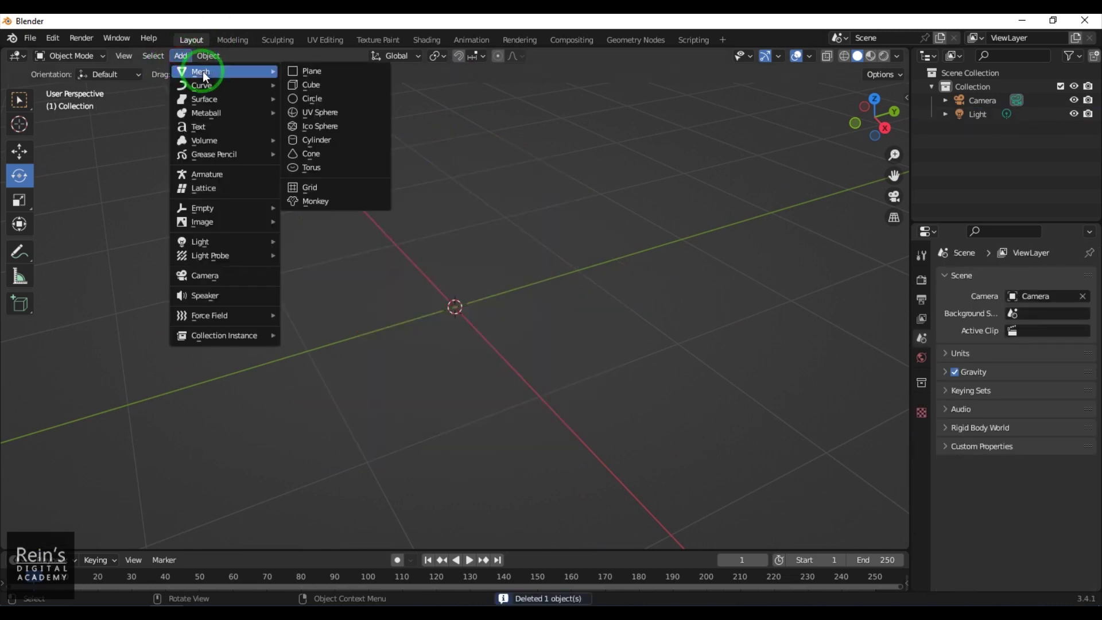
left_click(376, 142)
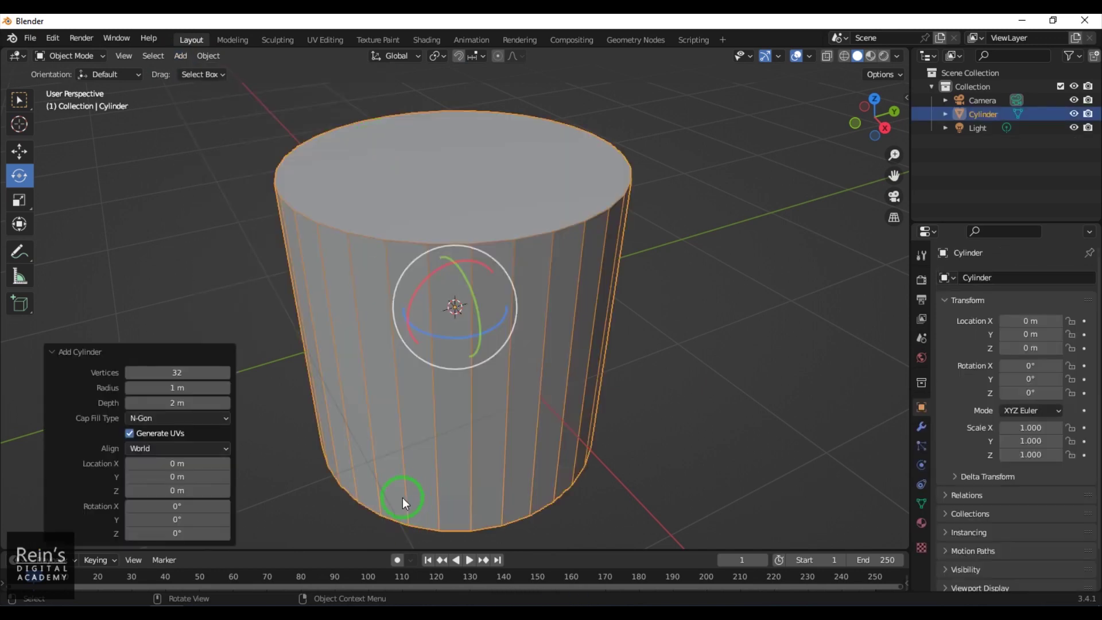
Step: Set the cylinder to 23 vertices with a radius of about 1.2 m and a depth of about 1.74 m
left_click_drag(172, 374, 216, 430)
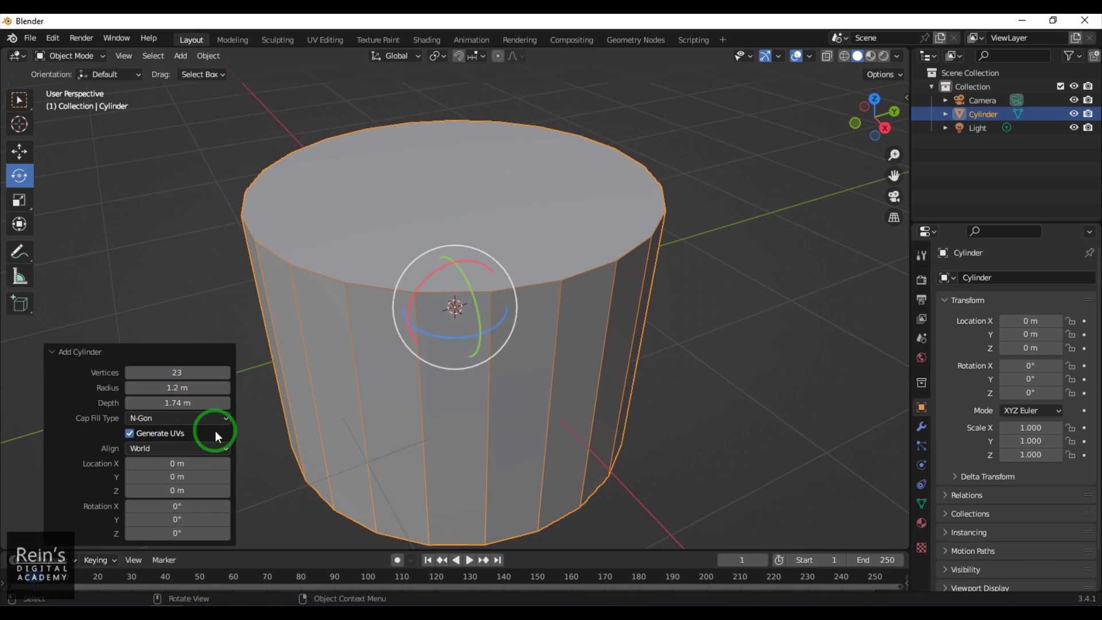
Step: Try the Nothing and Triangle Fan cap fill types on the cylinder and return it to N-Gon
left_click(198, 418)
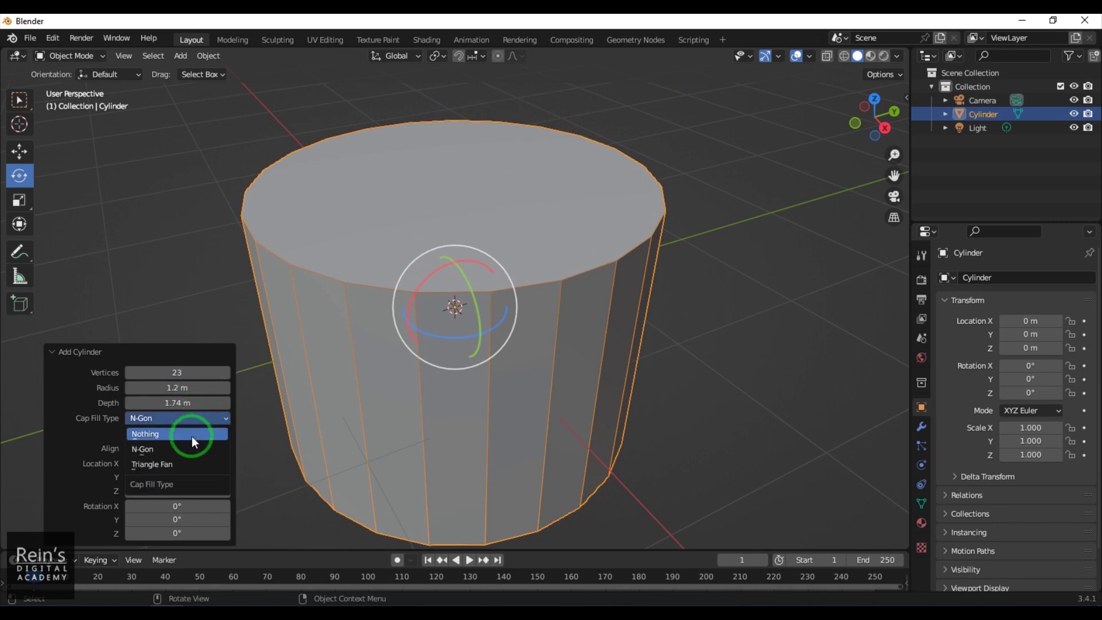
left_click(192, 436)
left_click(187, 418)
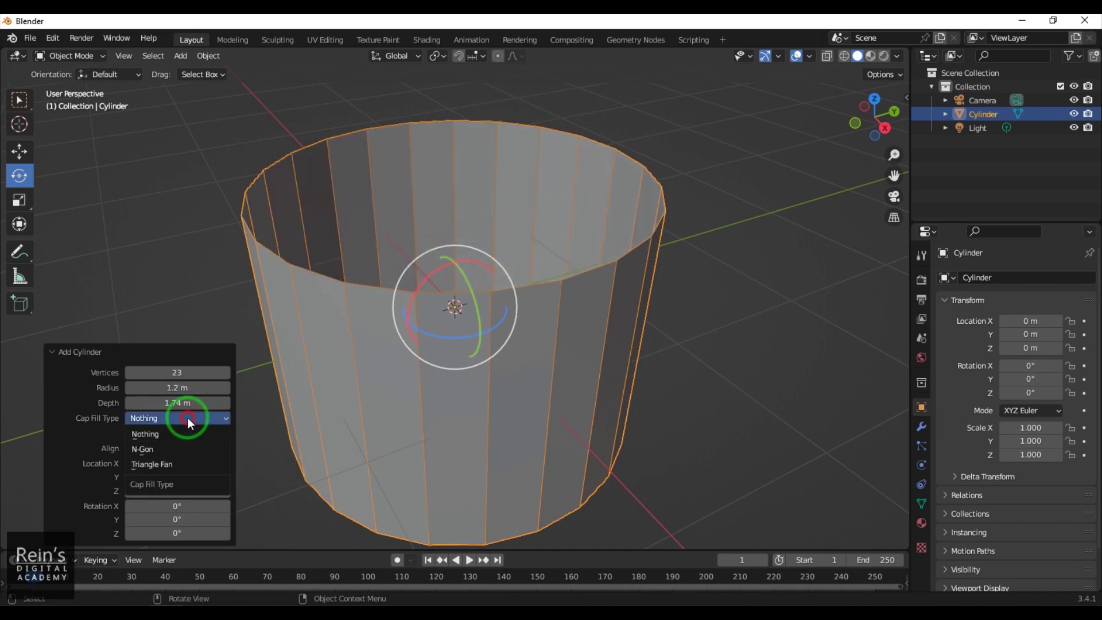
left_click(181, 461)
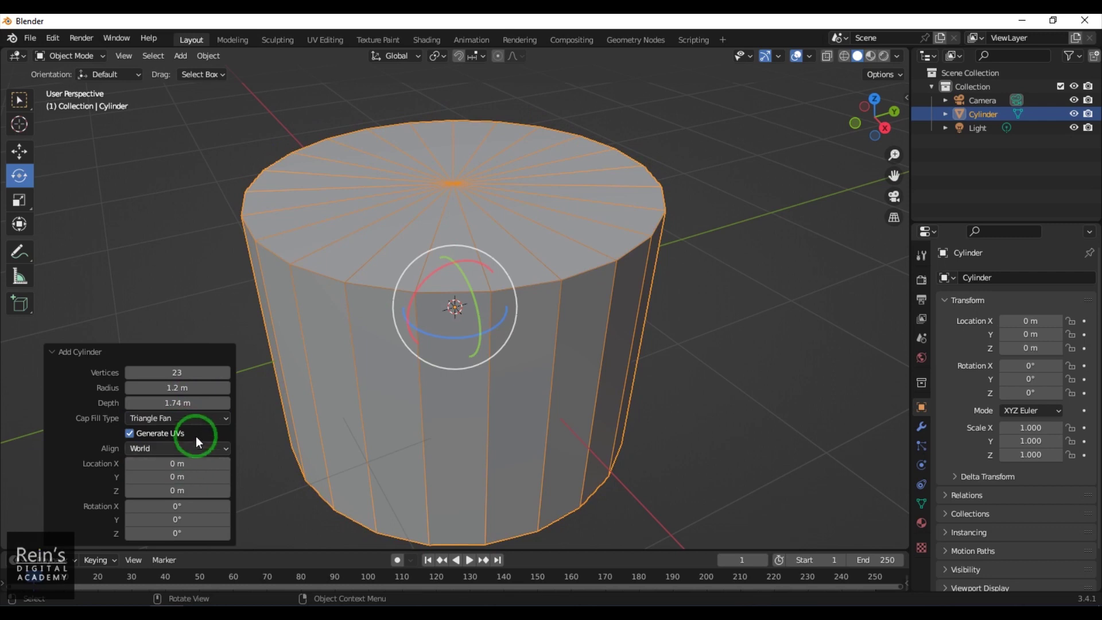
left_click(204, 418)
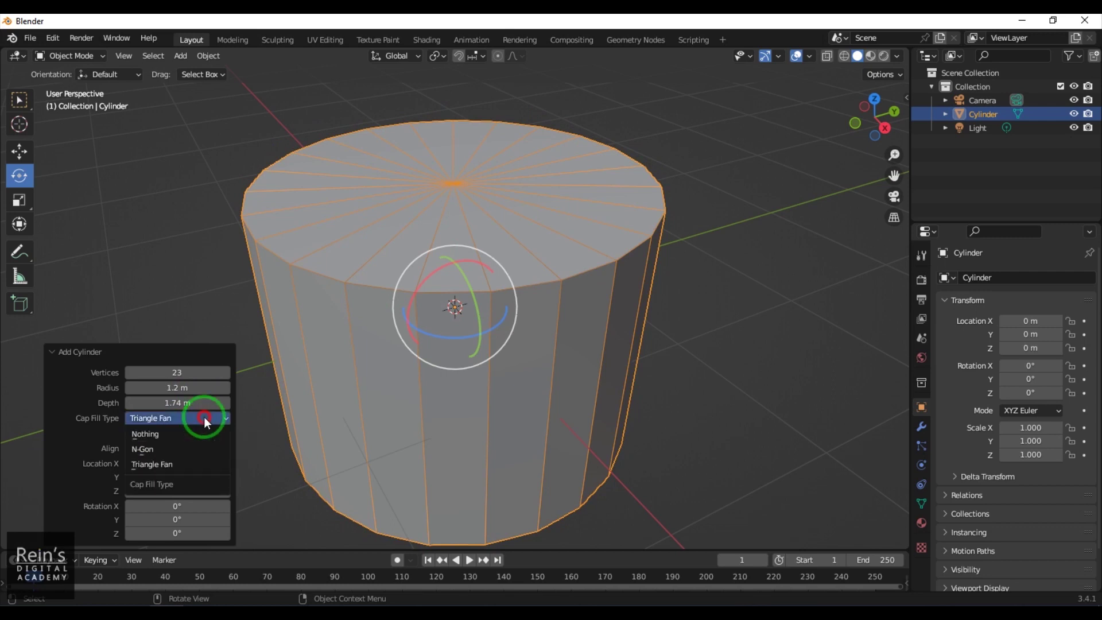
left_click(199, 449)
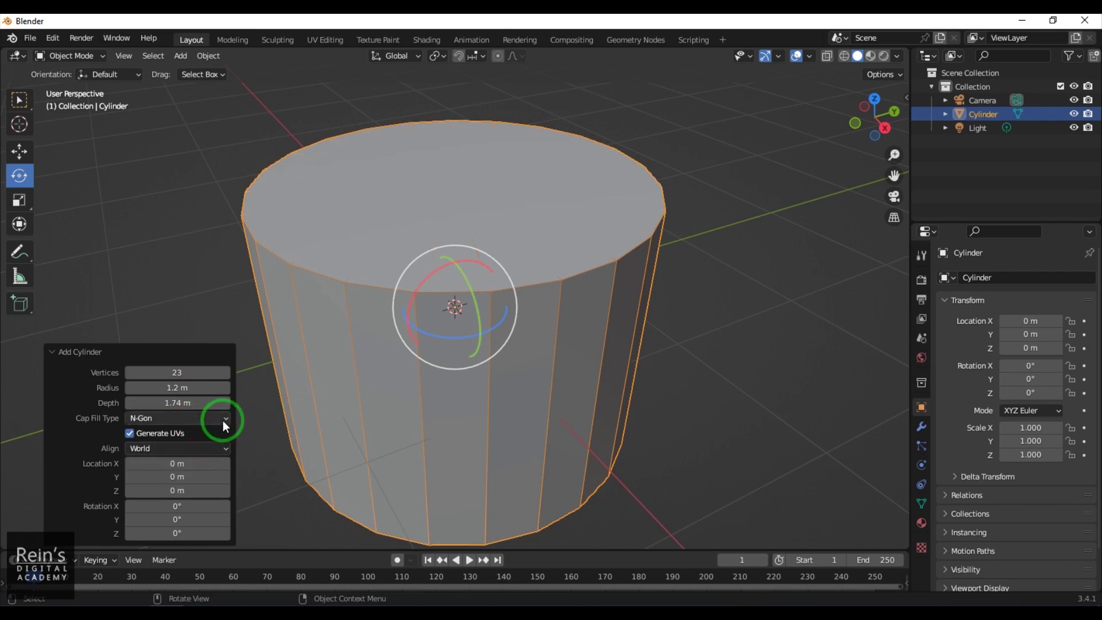
Step: Delete the cylinder and add a cone mesh at the world origin
left_click(744, 400)
left_click(587, 335)
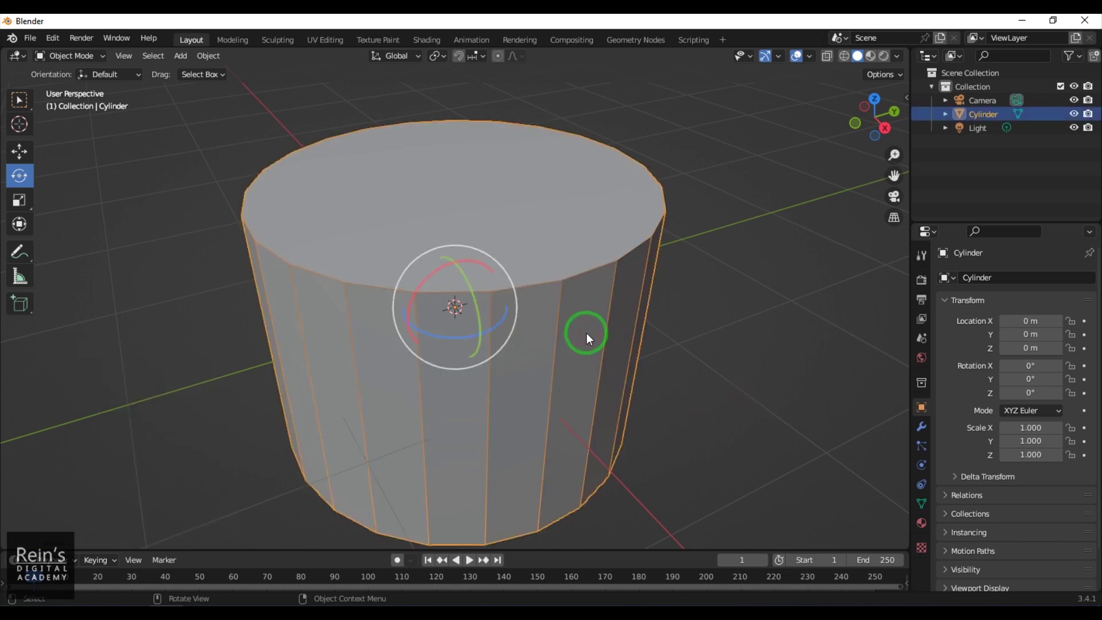
key("Delete")
left_click(191, 60)
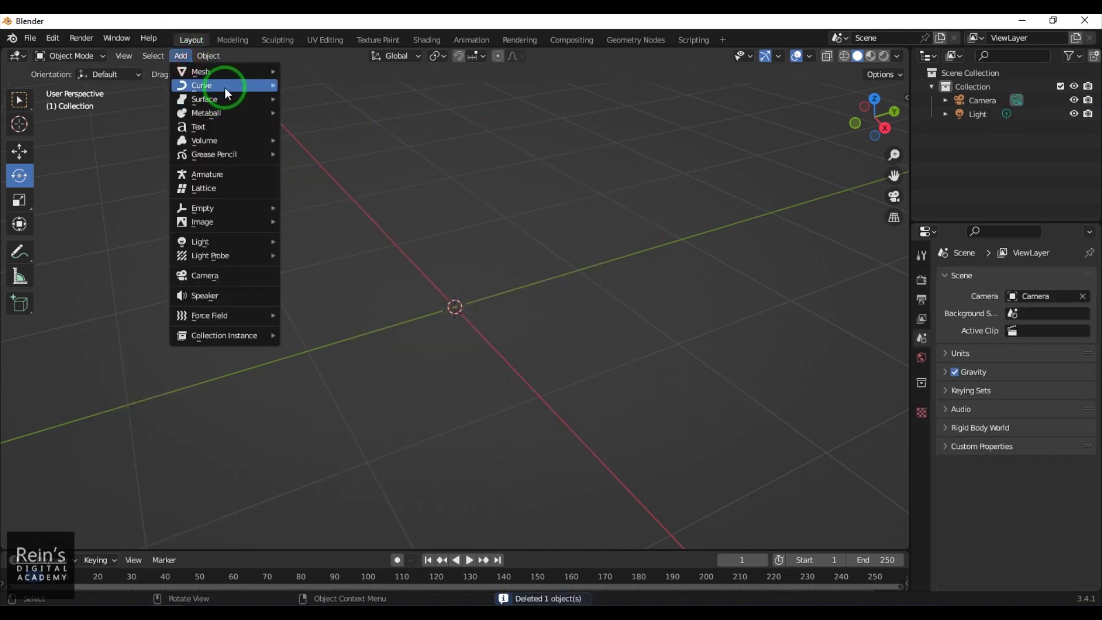
mouse_move(233, 74)
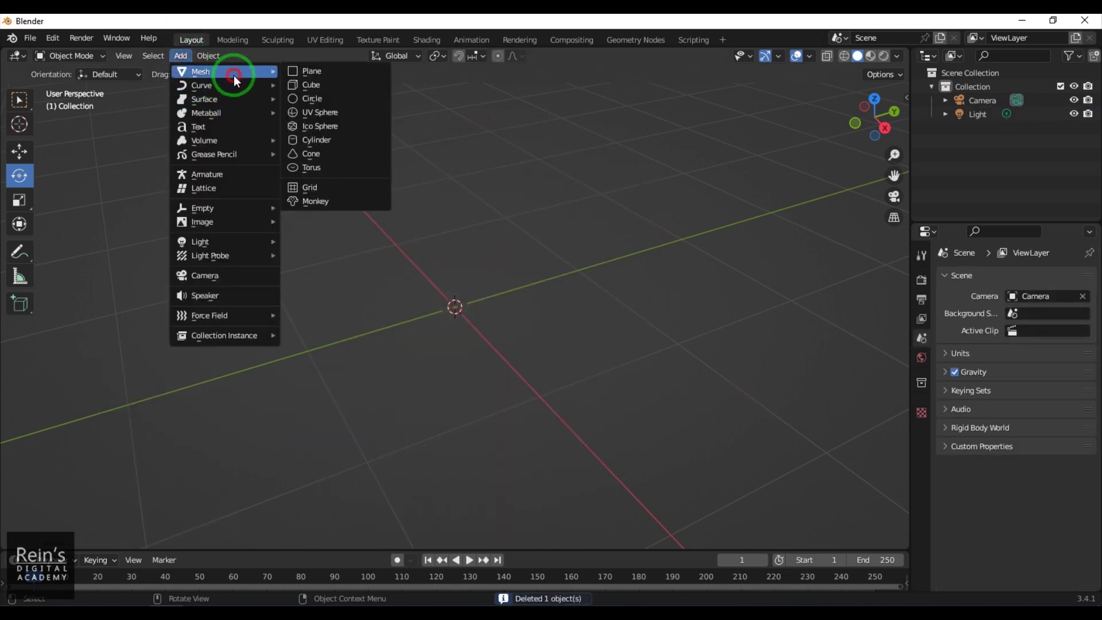
left_click(371, 156)
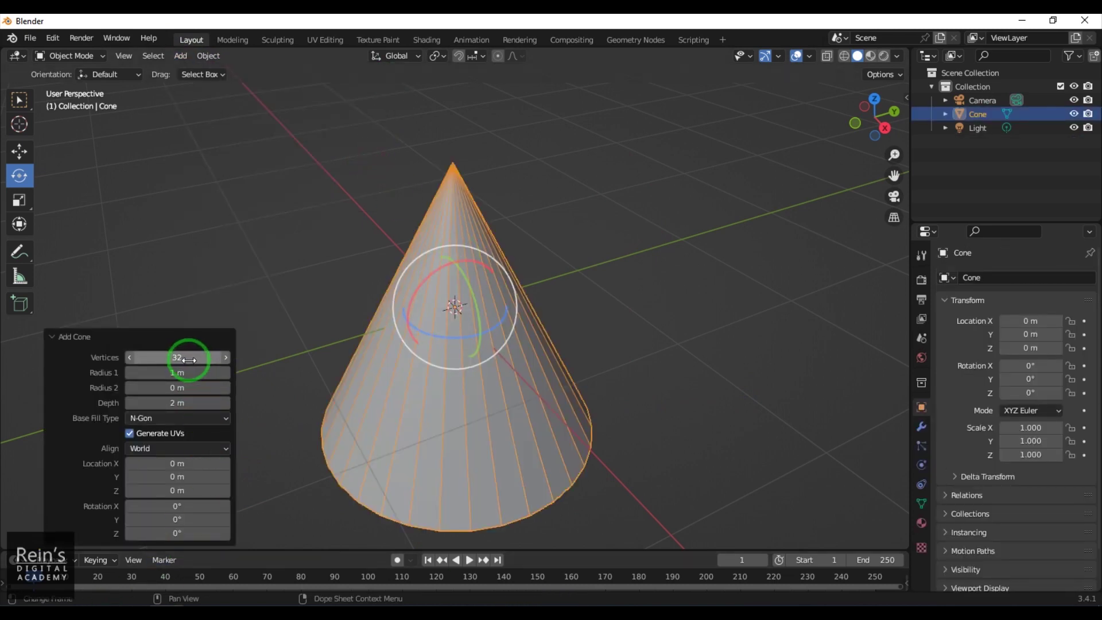
Step: Set the cone to 16 vertices, radii 1.18 m and 0.38 m, depth 1.54 m and Triangle Fan base fill, and decline the restart prompt
left_click_drag(178, 357, 128, 411)
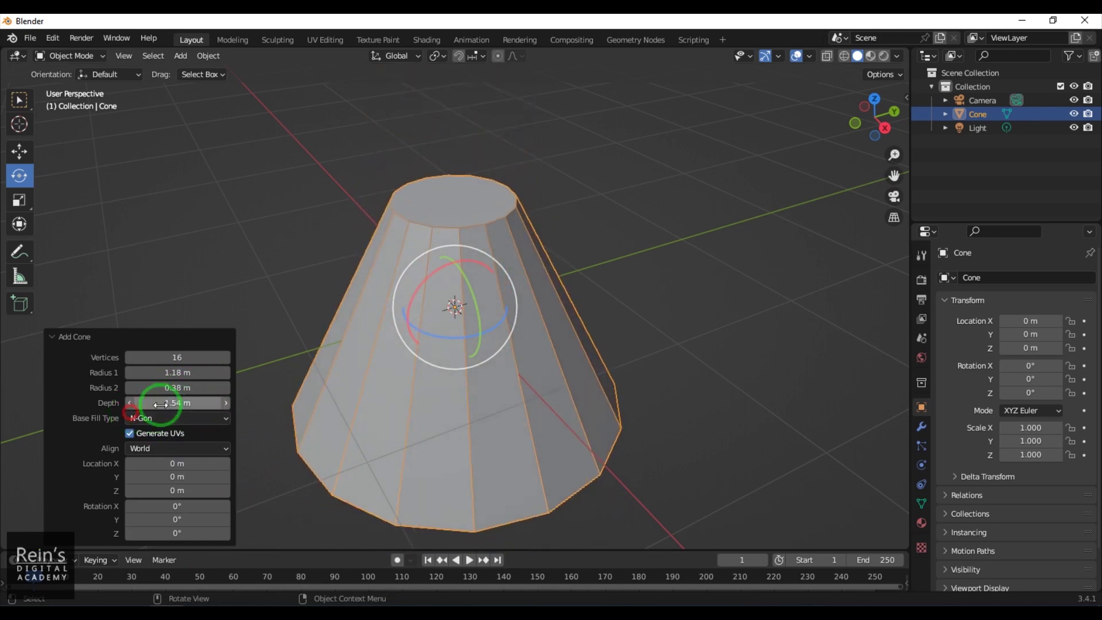
left_click(188, 412)
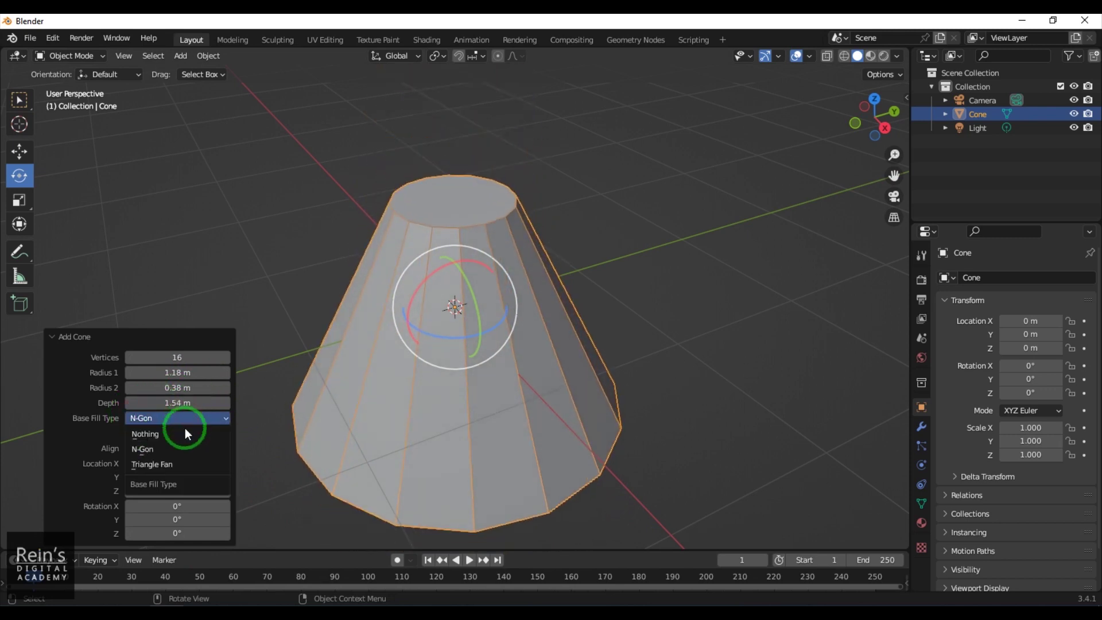
left_click(185, 460)
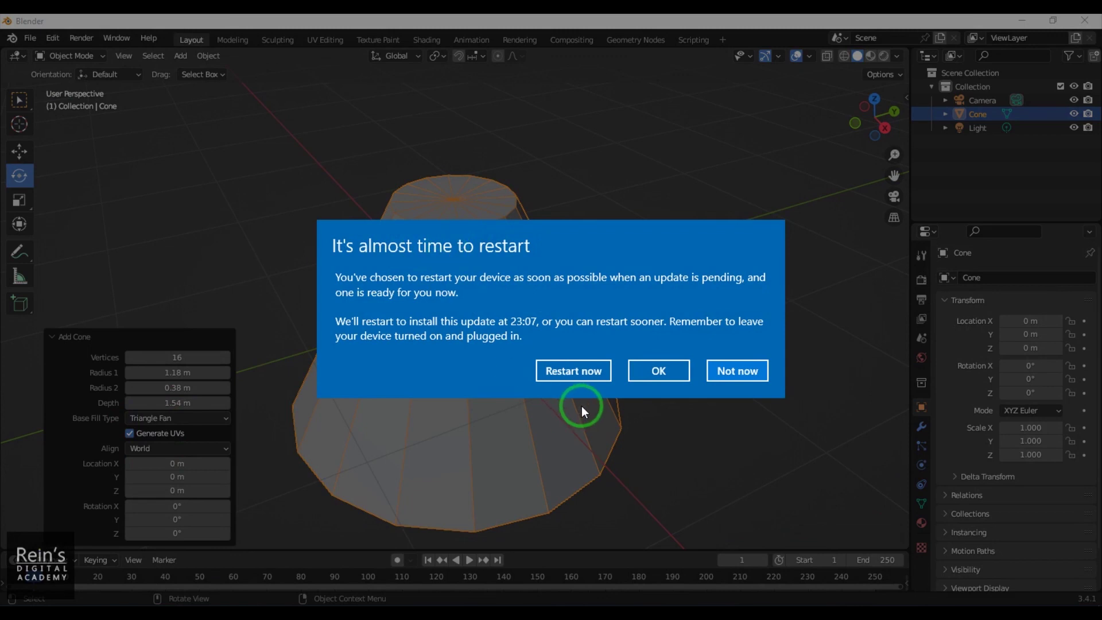
left_click(736, 372)
left_click(454, 429)
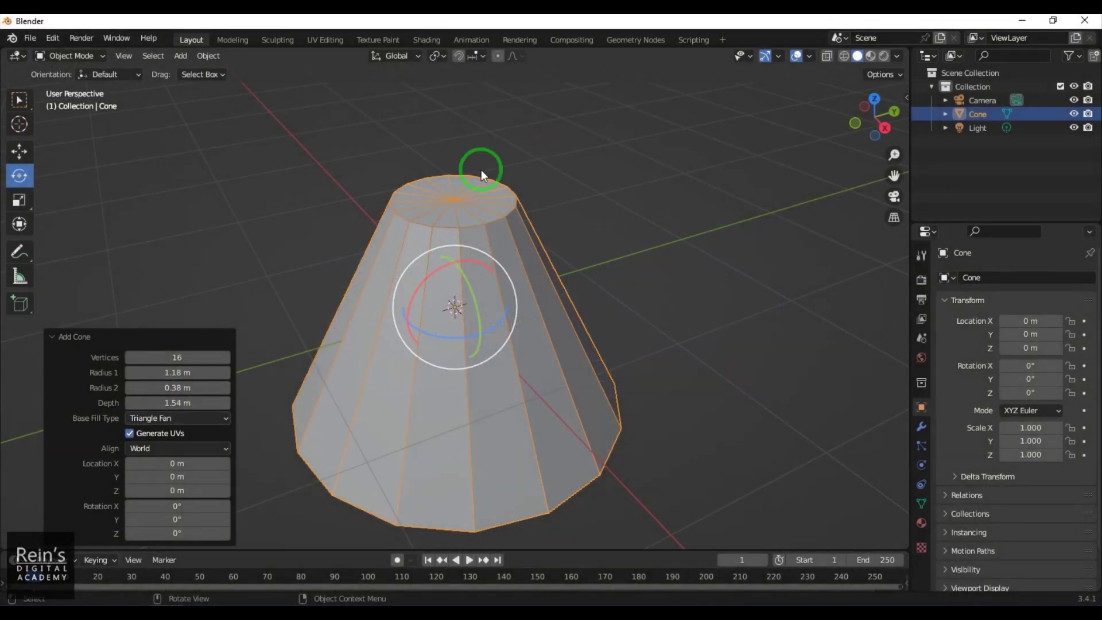
Step: Try the N-Gon and Nothing base fill types on the cone and return it to Triangle Fan
left_click(187, 418)
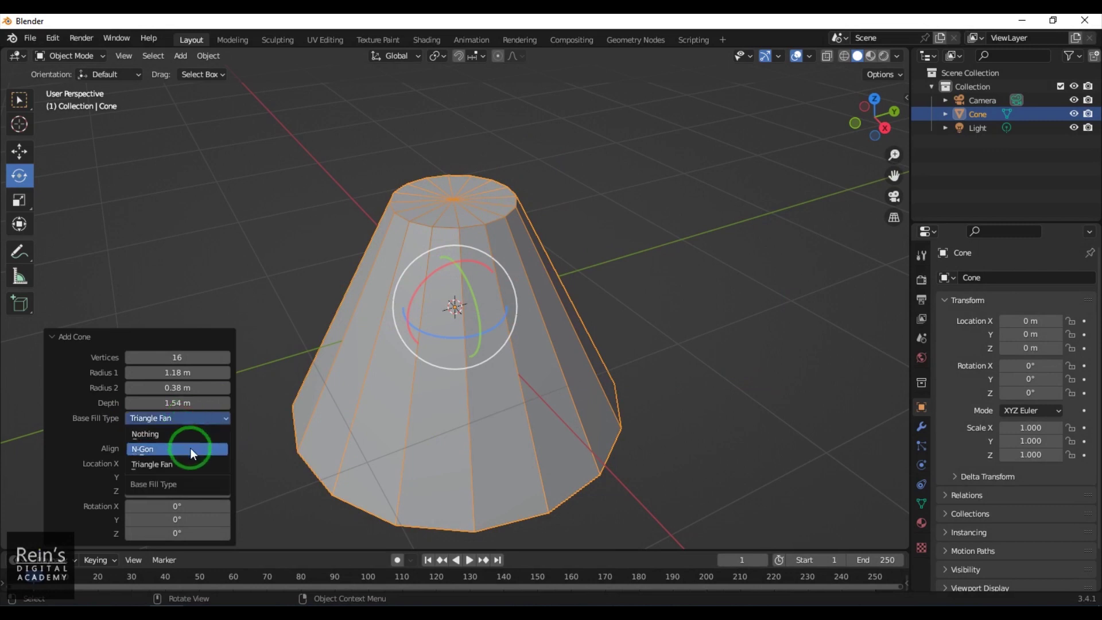
left_click(192, 441)
left_click(193, 417)
left_click(193, 434)
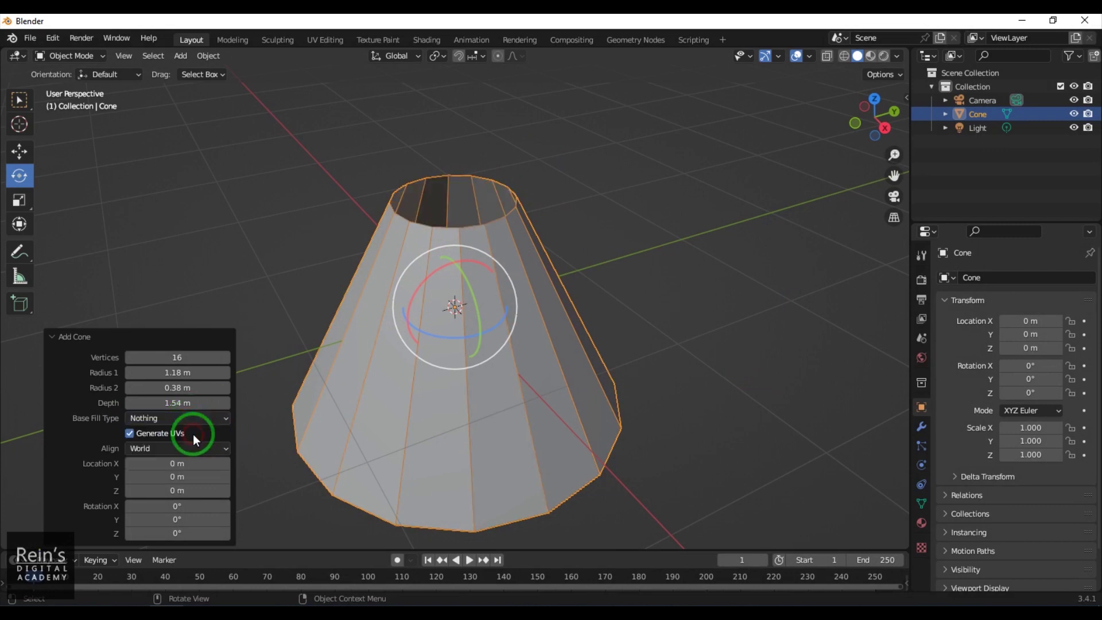
left_click(192, 420)
left_click(193, 461)
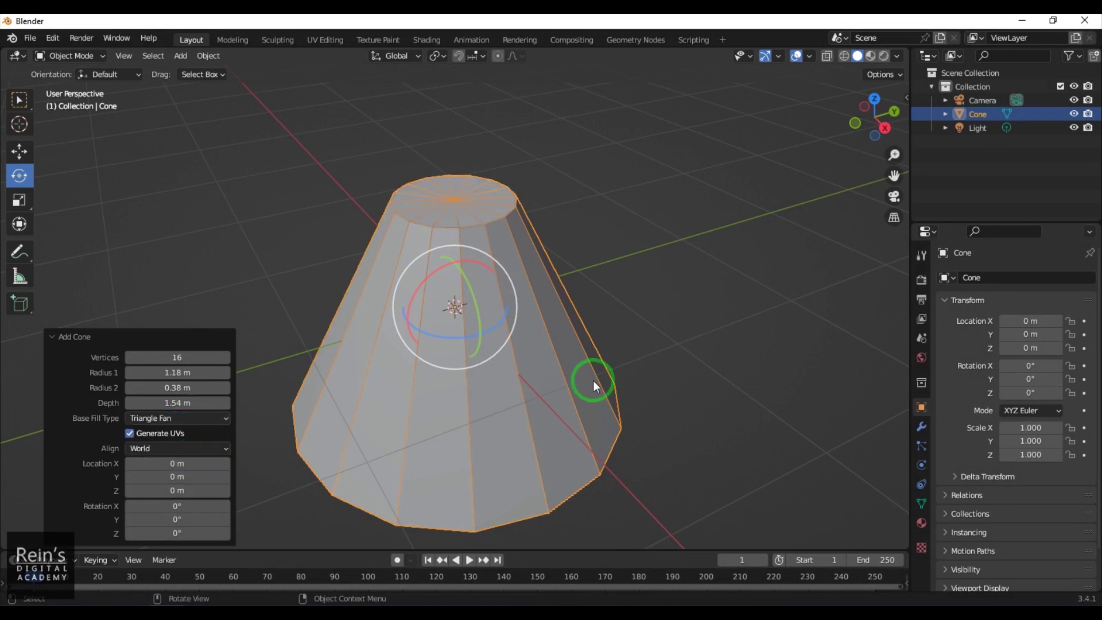
Step: Delete the cone and add a torus mesh at the world origin
left_click(733, 368)
left_click(520, 418)
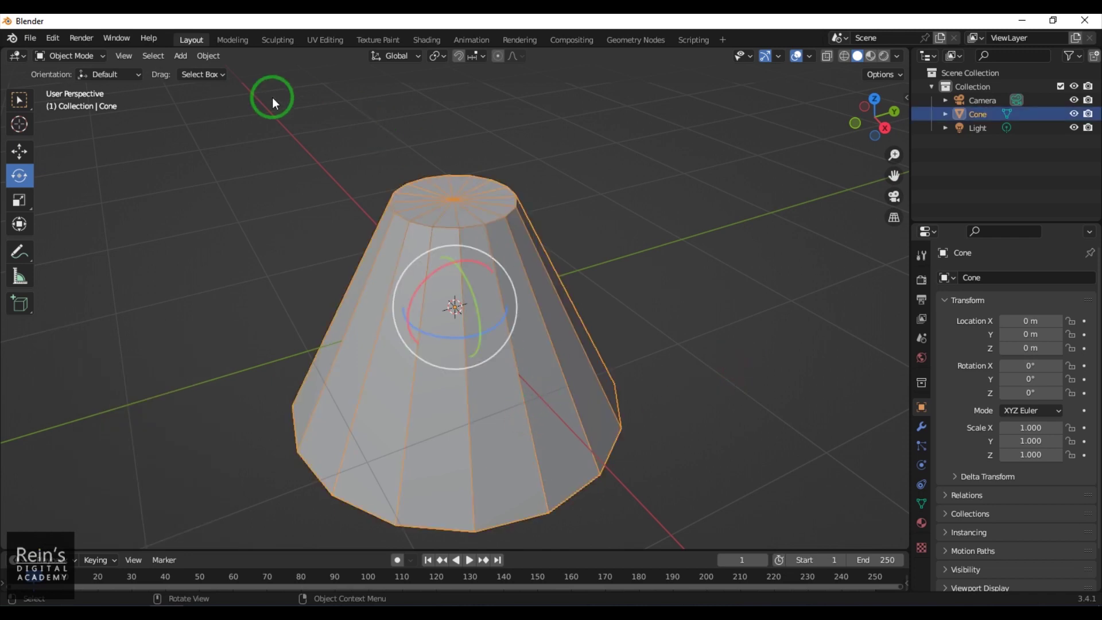
key("Delete")
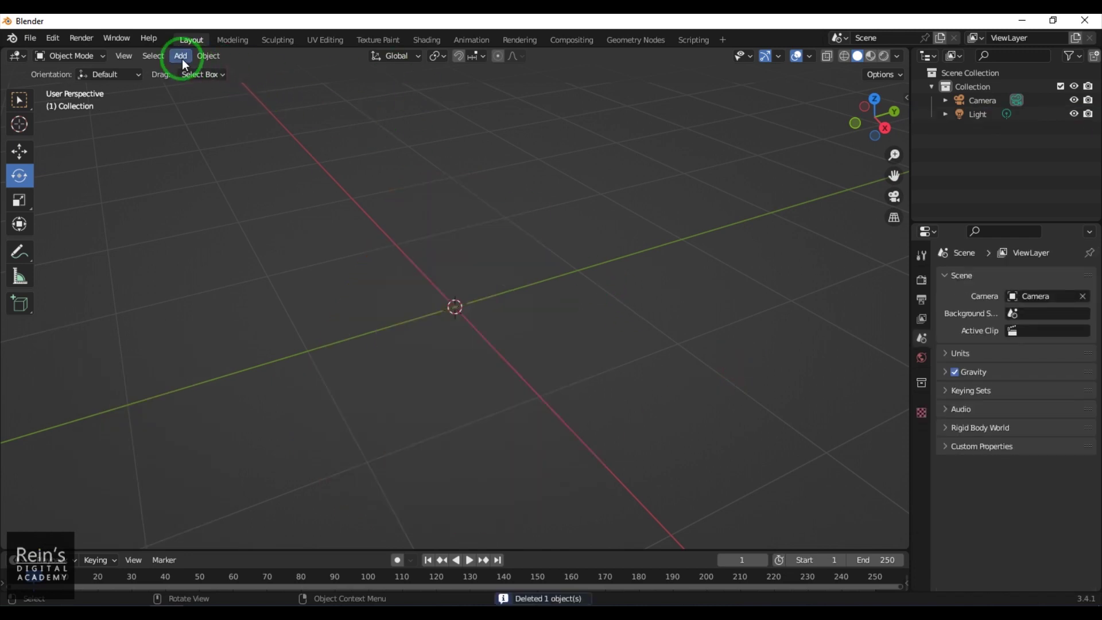
left_click(181, 58)
mouse_move(222, 68)
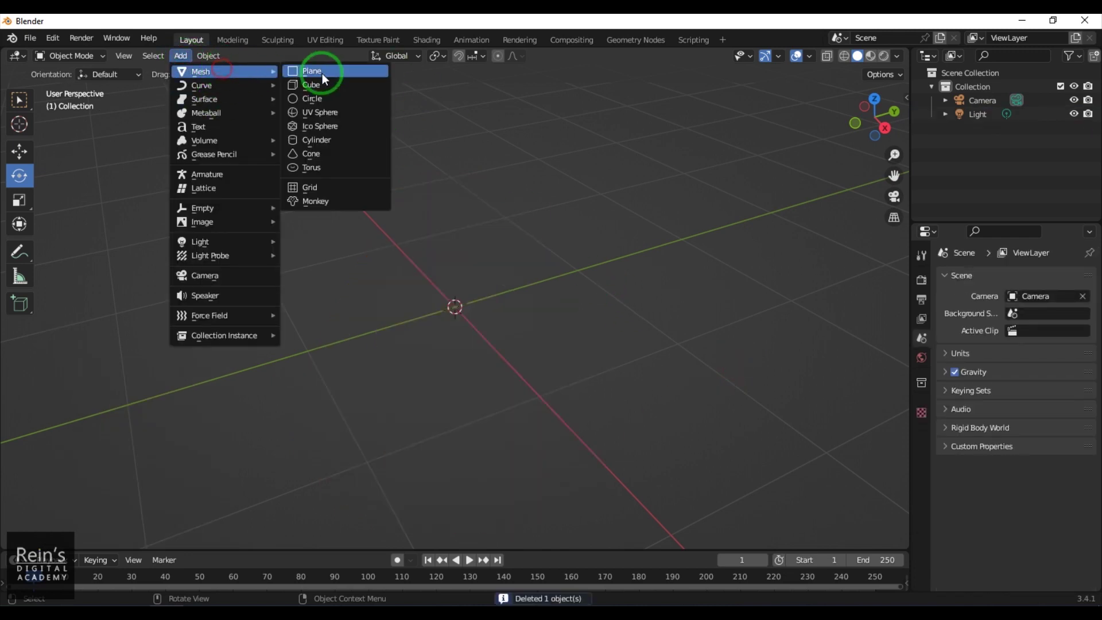
left_click(363, 165)
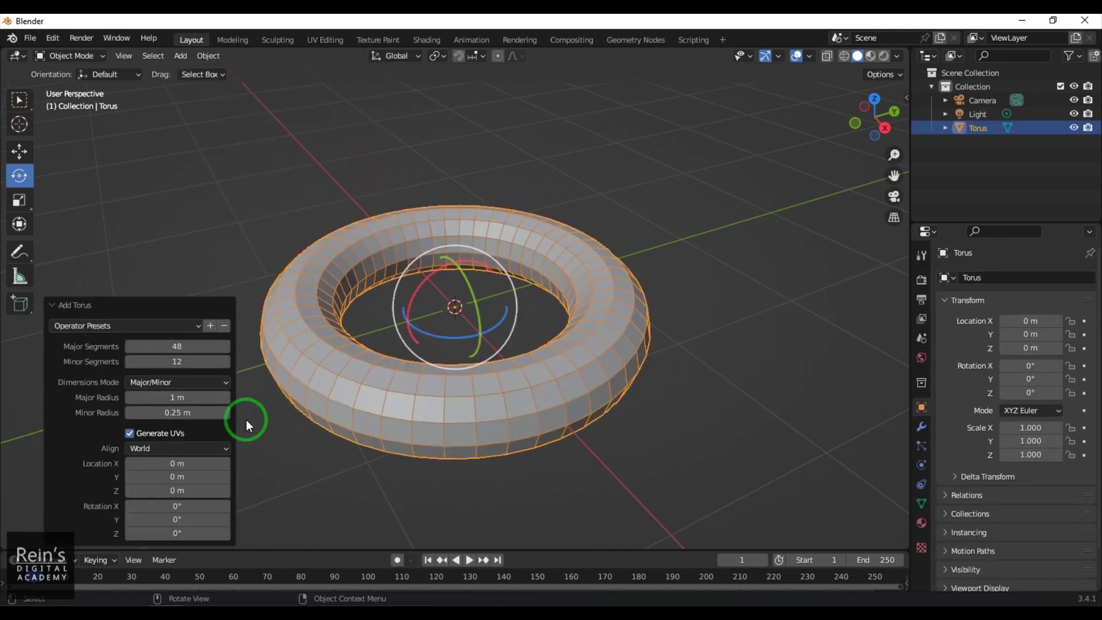
Step: Set the torus to 29 major and 11 minor segments, using Exterior/Interior dimensions with radii of about 1.5 m and 1 m
mouse_move(169, 356)
left_mouse_down()
mouse_move(155, 364)
mouse_move(186, 364)
mouse_move(153, 362)
mouse_move(171, 364)
left_mouse_up()
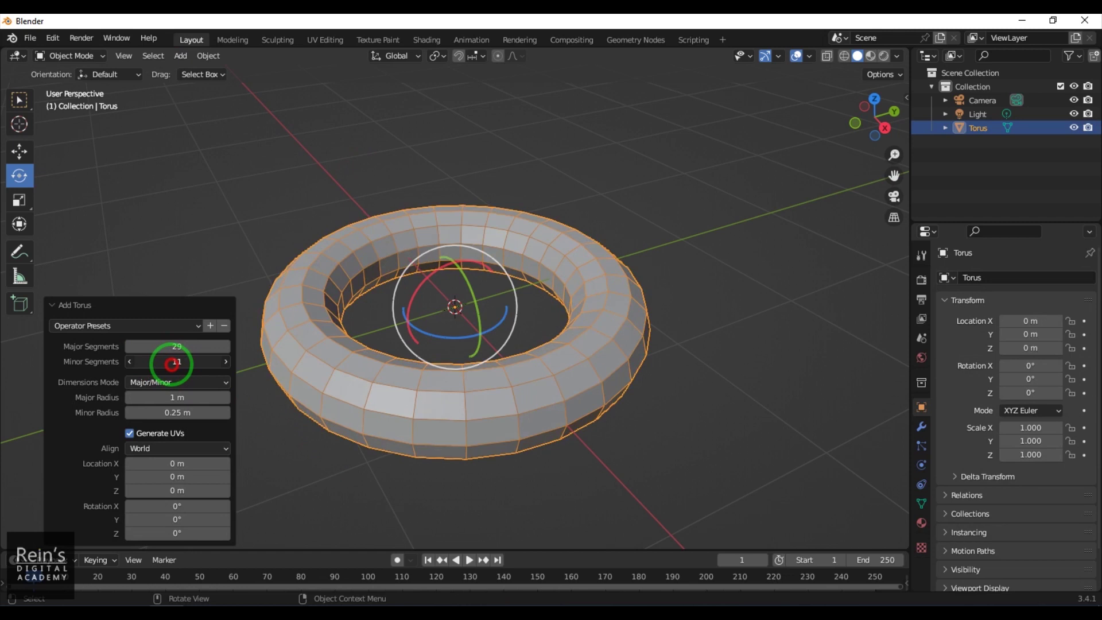
left_click(196, 381)
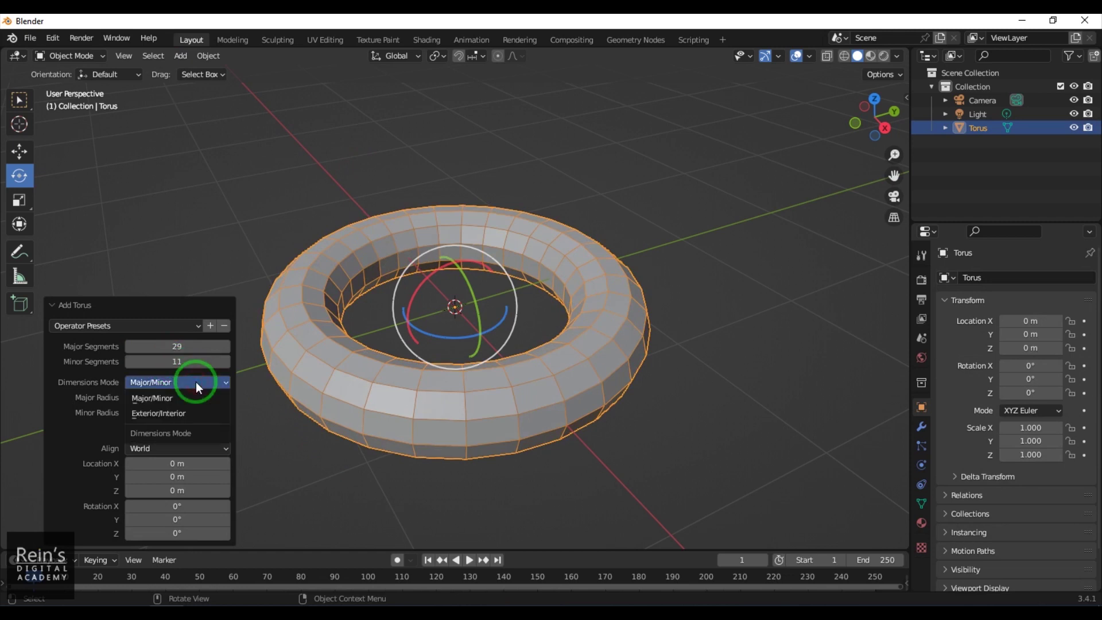
left_click(189, 412)
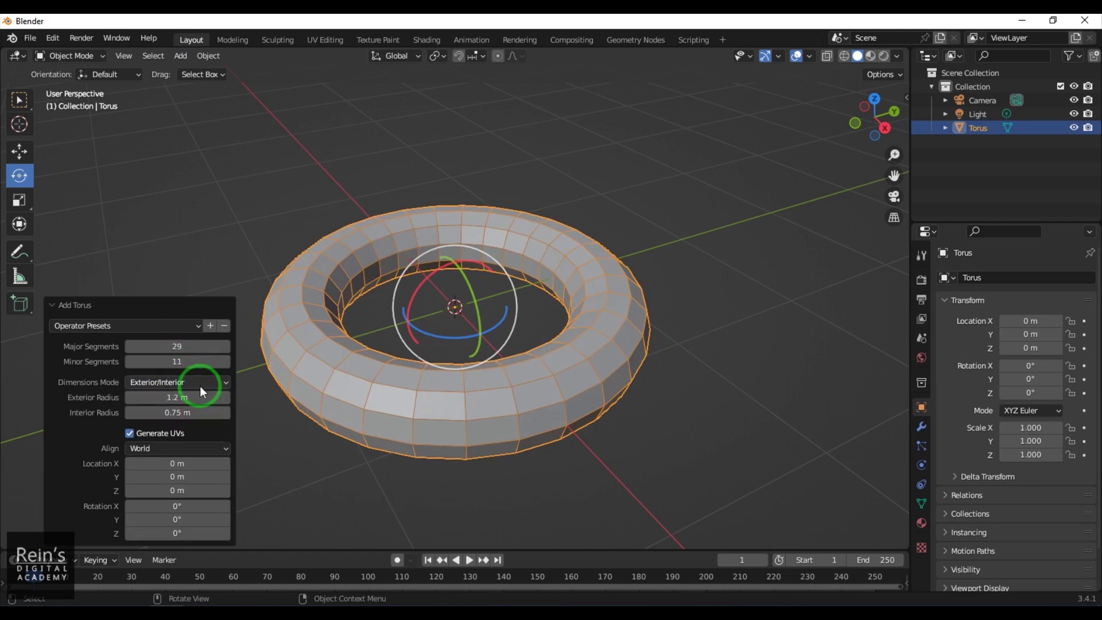
mouse_move(192, 399)
left_mouse_down()
mouse_move(227, 405)
mouse_move(178, 431)
mouse_move(173, 411)
mouse_move(197, 411)
left_mouse_up()
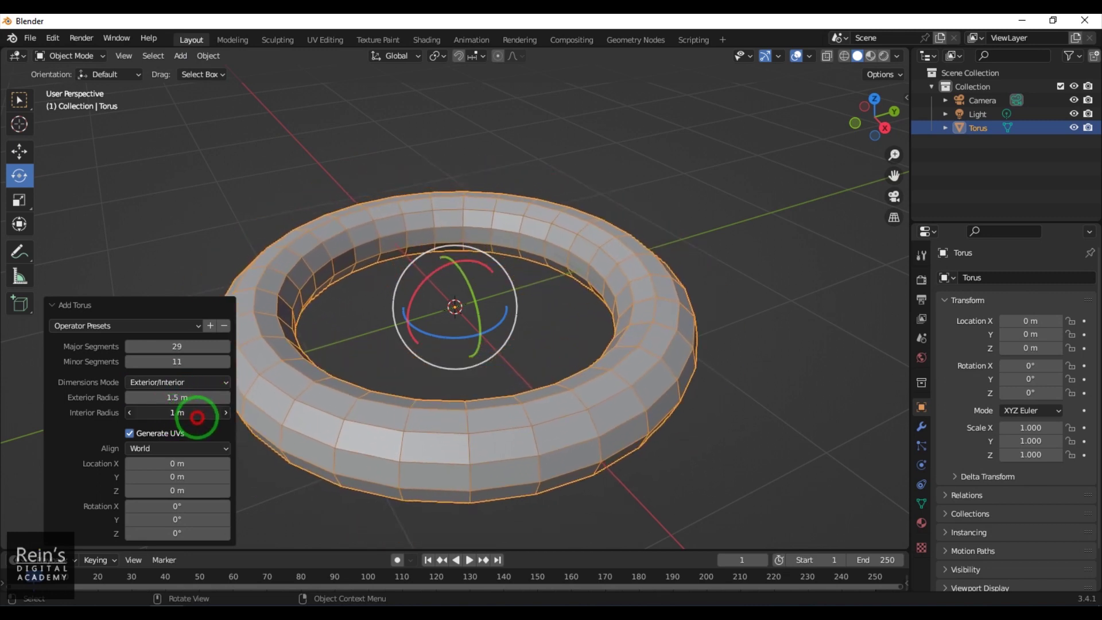
Step: Switch the torus dimensions mode to Major/Minor with a major radius of about 1.9 m and a minor radius of about 0.29 m
left_click(175, 384)
left_click(174, 398)
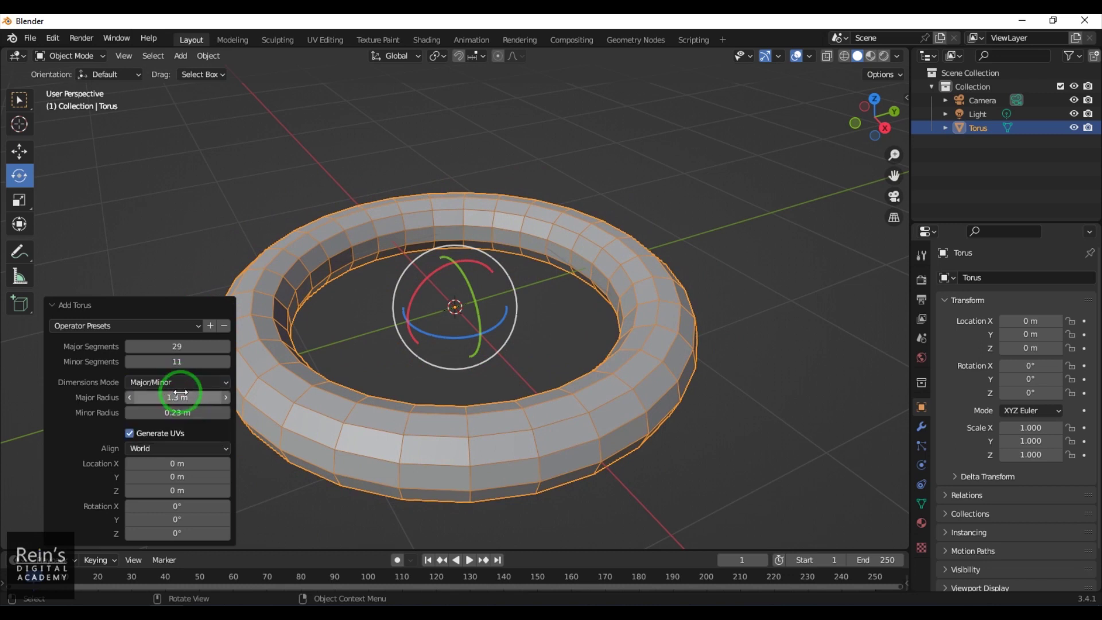
mouse_move(181, 397)
left_mouse_down()
mouse_move(218, 401)
mouse_move(147, 402)
mouse_move(197, 411)
mouse_move(172, 411)
mouse_move(192, 413)
mouse_move(182, 418)
left_mouse_up()
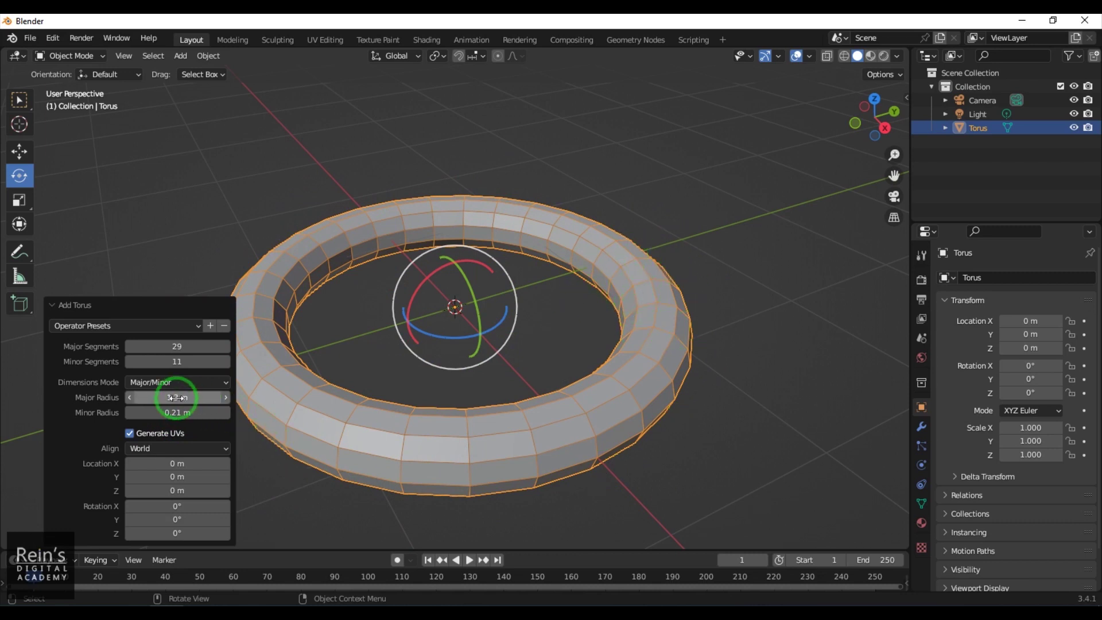
left_click_drag(175, 396, 632, 381)
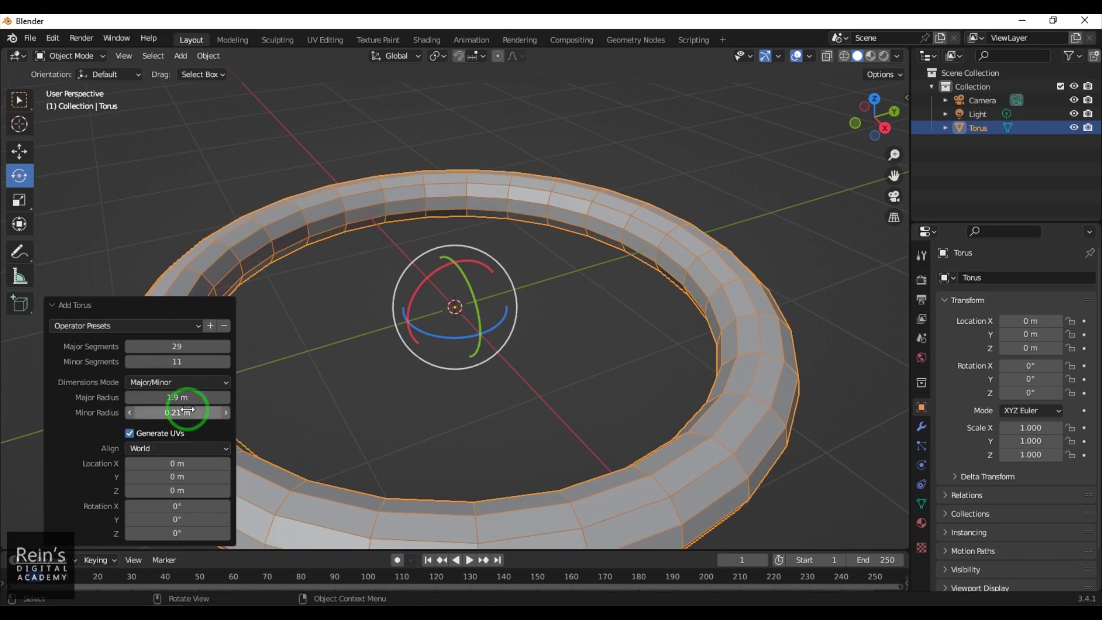
left_click_drag(185, 411, 218, 413)
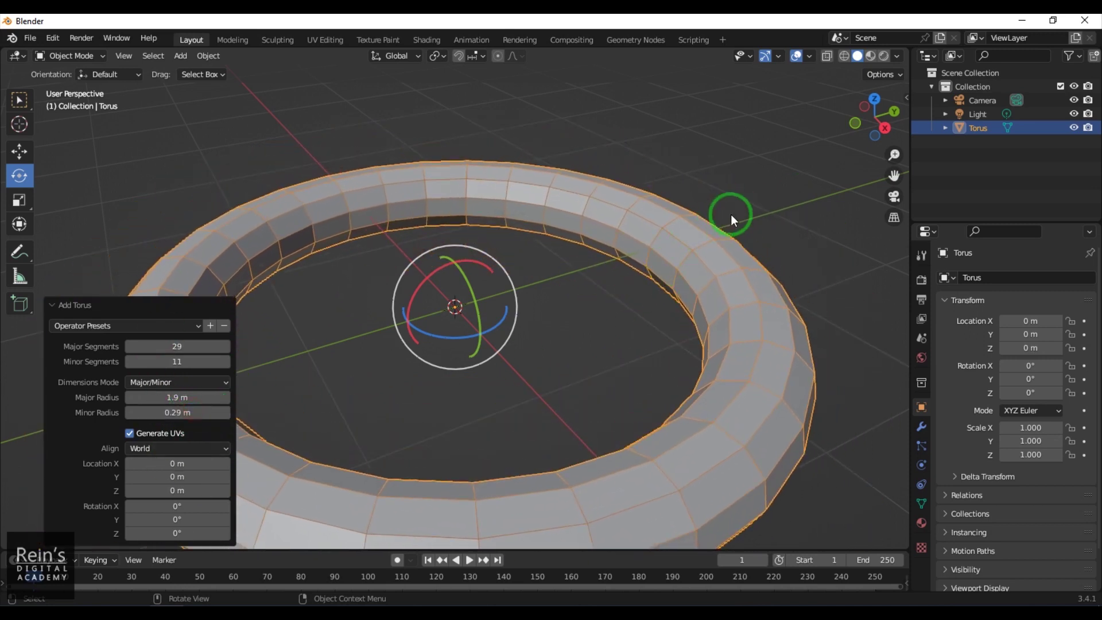
Step: Switch the torus back to Exterior/Interior dimensions with an exterior radius of about 2.1 m and an interior radius of about 1.7 m
left_click(216, 381)
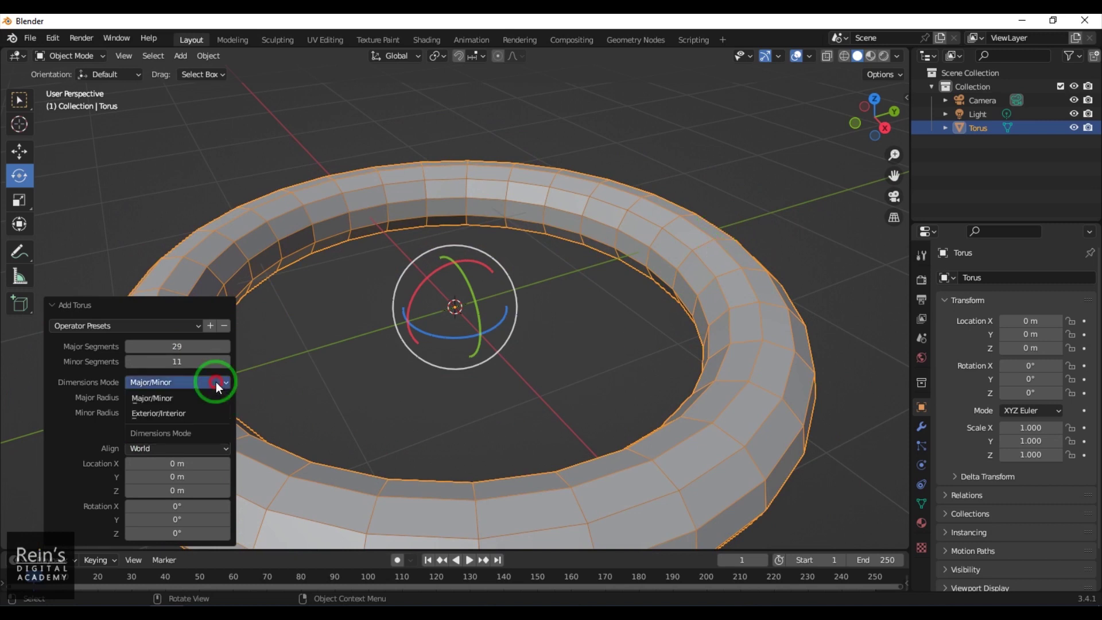
left_click(217, 412)
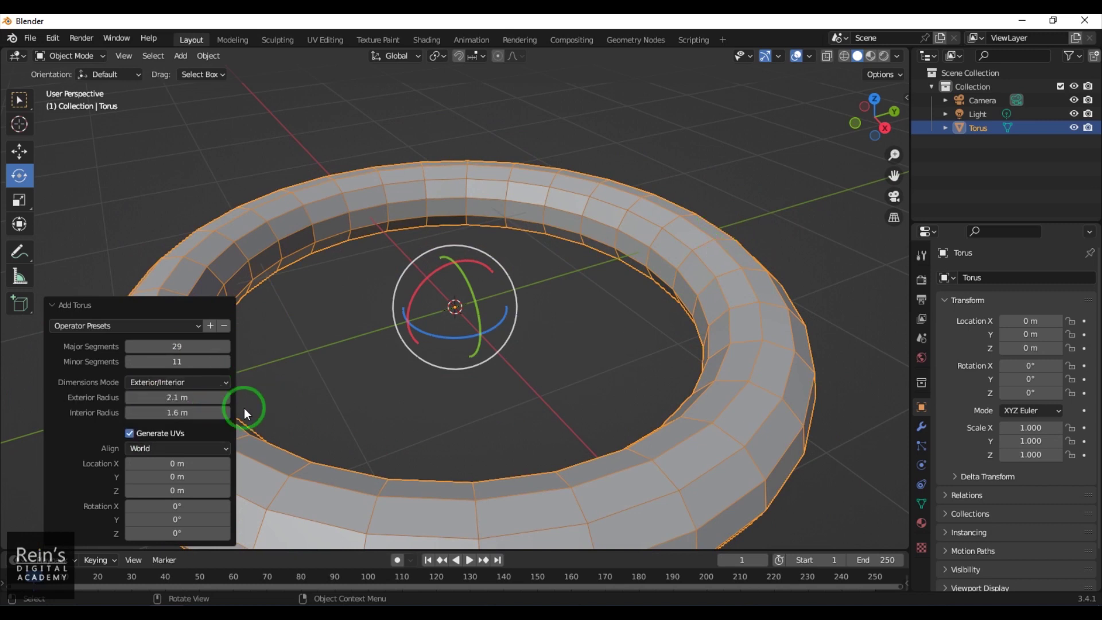
mouse_move(190, 396)
left_mouse_down()
mouse_move(172, 398)
mouse_move(184, 391)
mouse_move(180, 400)
mouse_move(211, 419)
mouse_move(182, 421)
mouse_move(212, 422)
mouse_move(172, 402)
mouse_move(187, 401)
mouse_move(177, 422)
mouse_move(185, 389)
left_mouse_up()
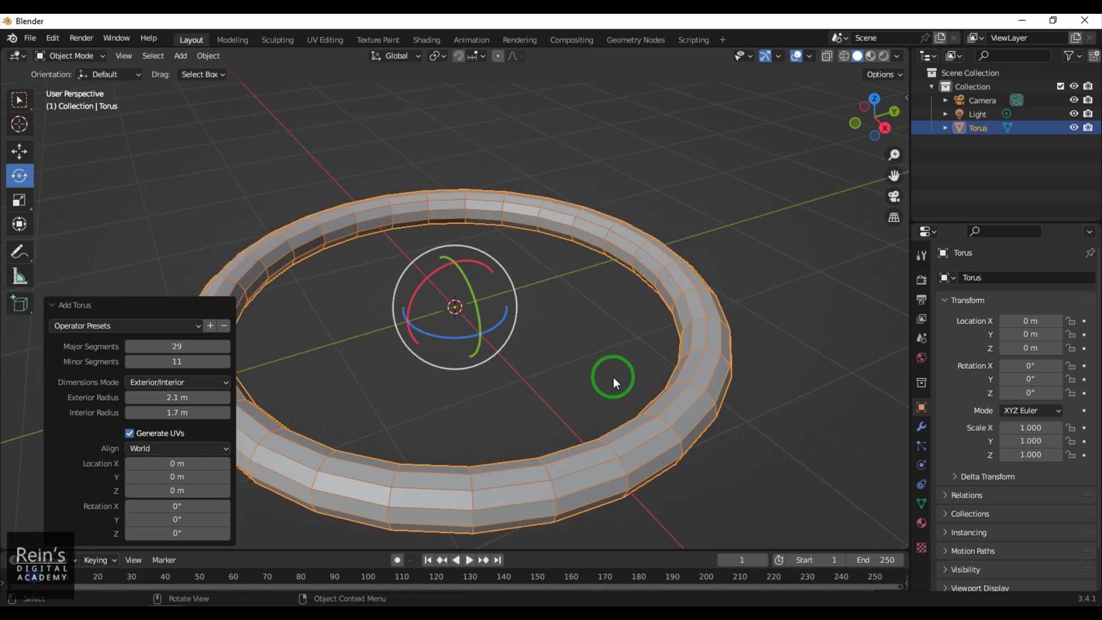
Step: Delete the torus and add a grid mesh at the world origin
left_click(653, 308)
key("Delete")
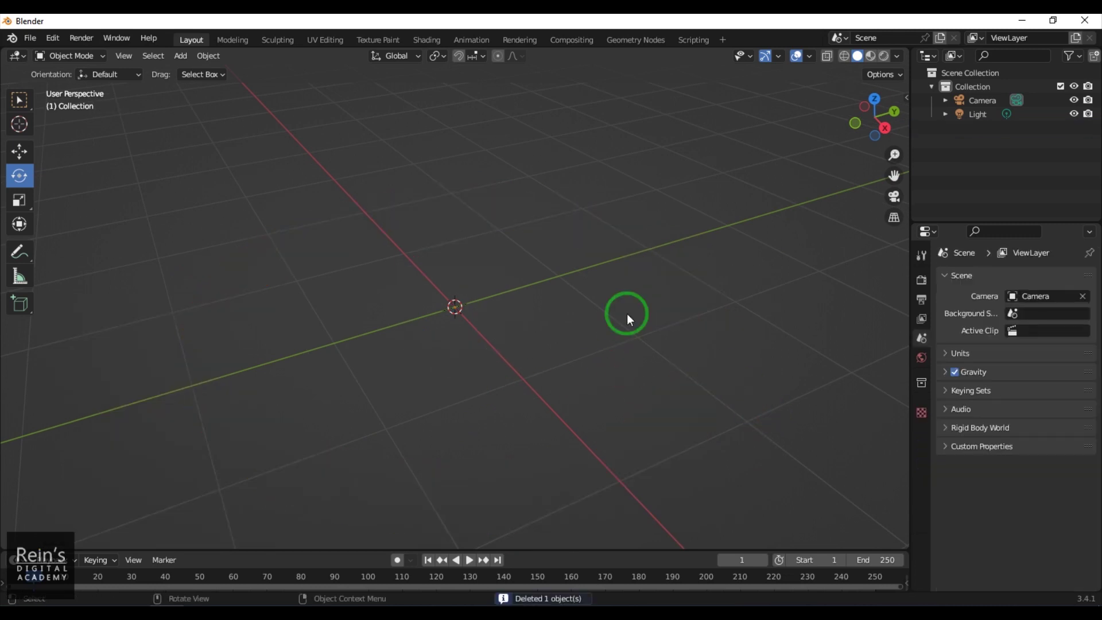
left_click(180, 56)
mouse_move(229, 71)
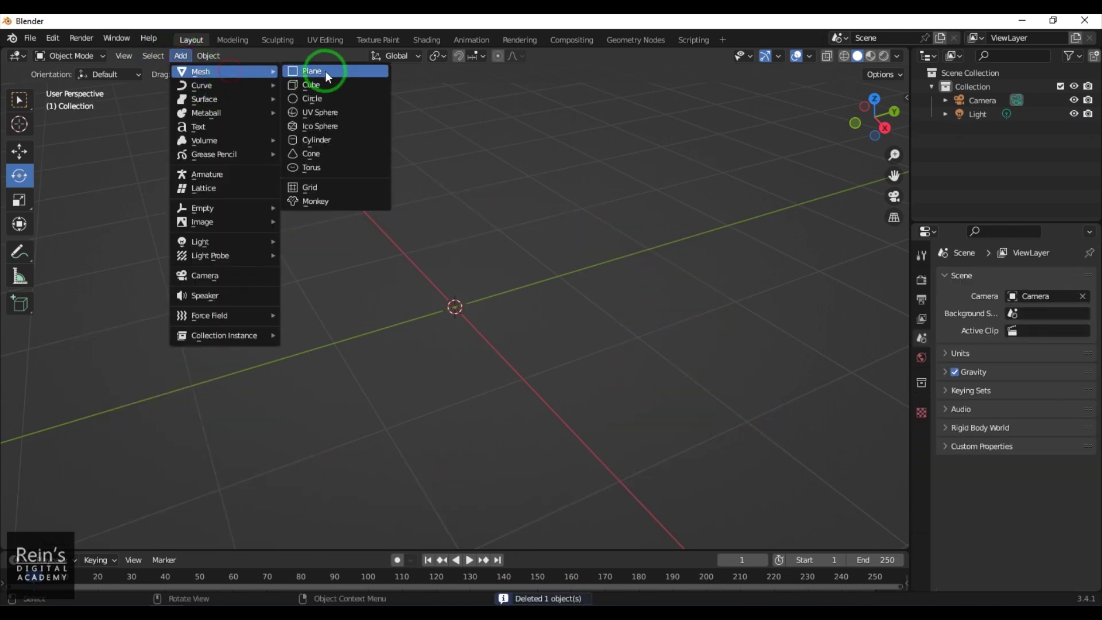
left_click(356, 191)
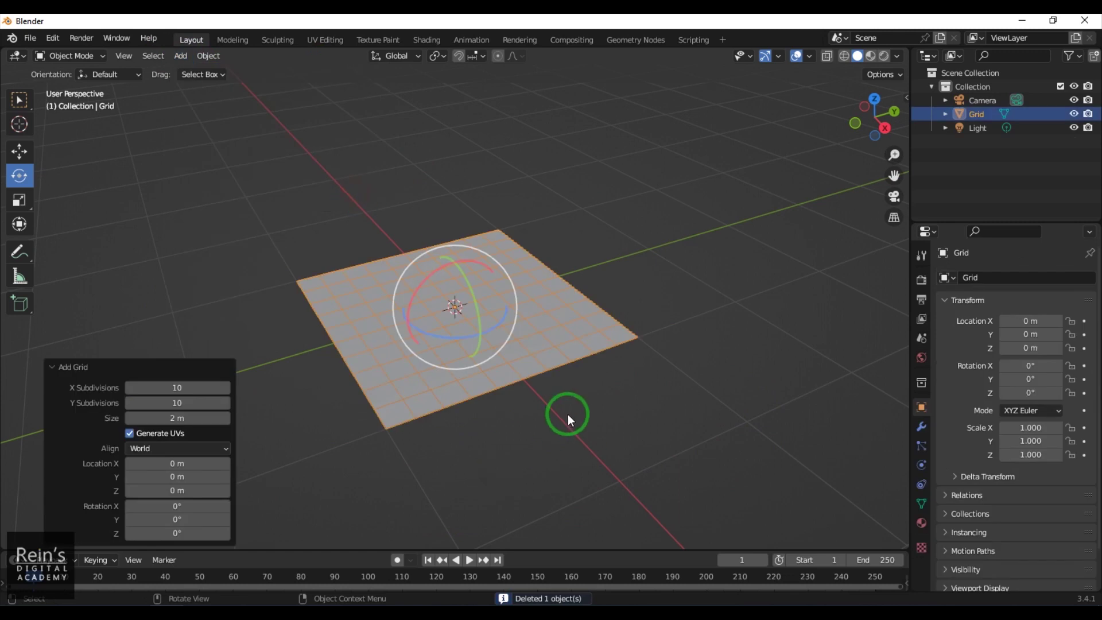
Step: Delete the existing grid and add a fresh grid mesh at the world origin
left_click(606, 457)
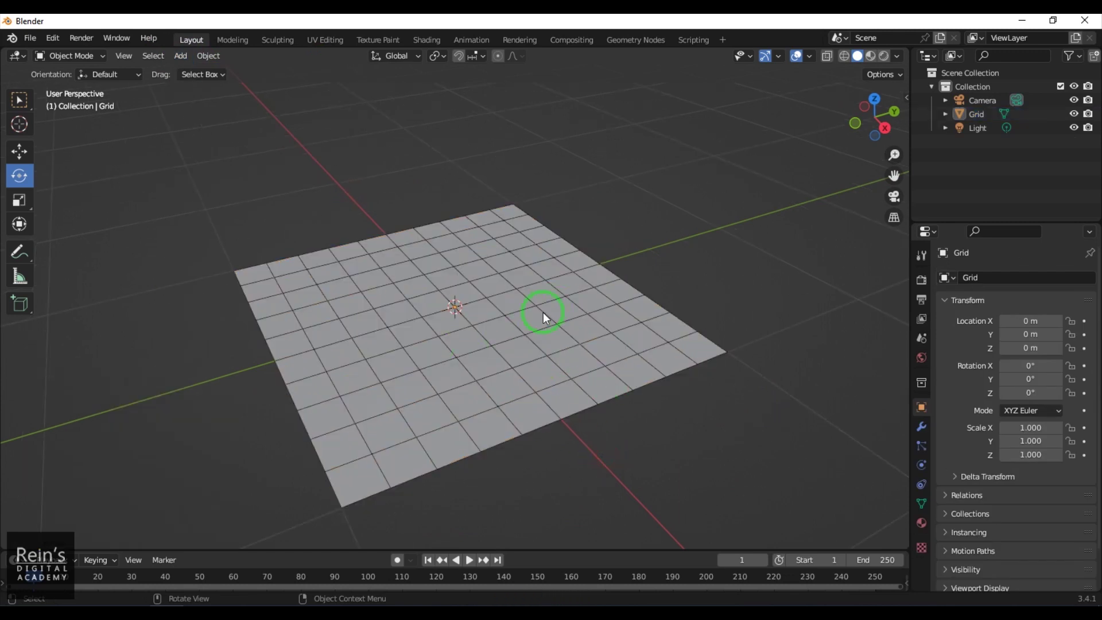
left_click(533, 360)
key("Delete")
left_click(182, 57)
mouse_move(211, 74)
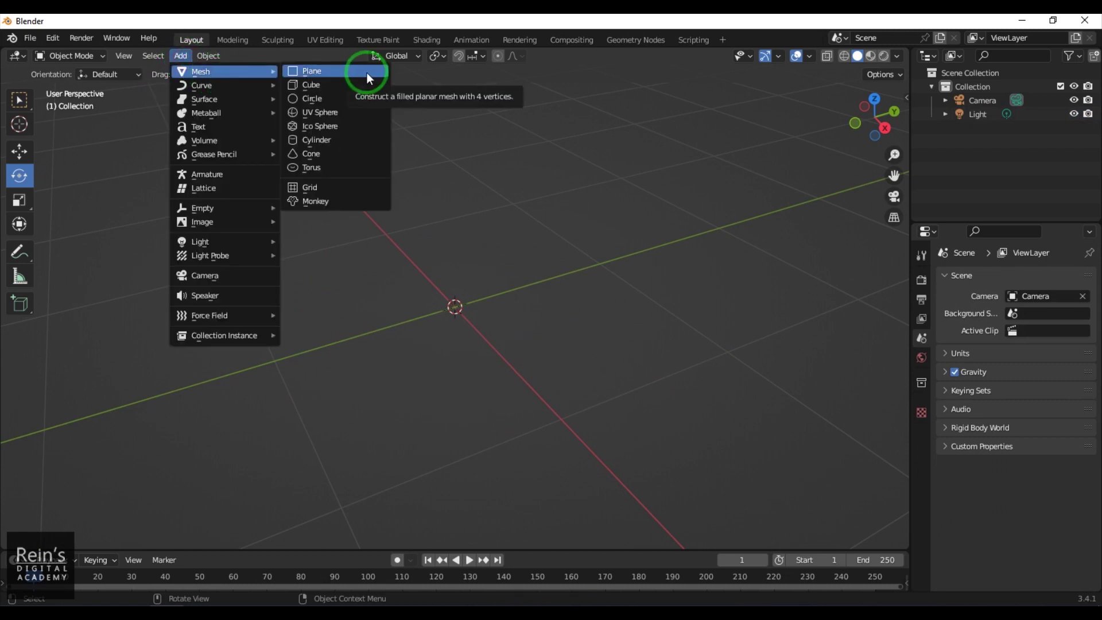
left_click(343, 189)
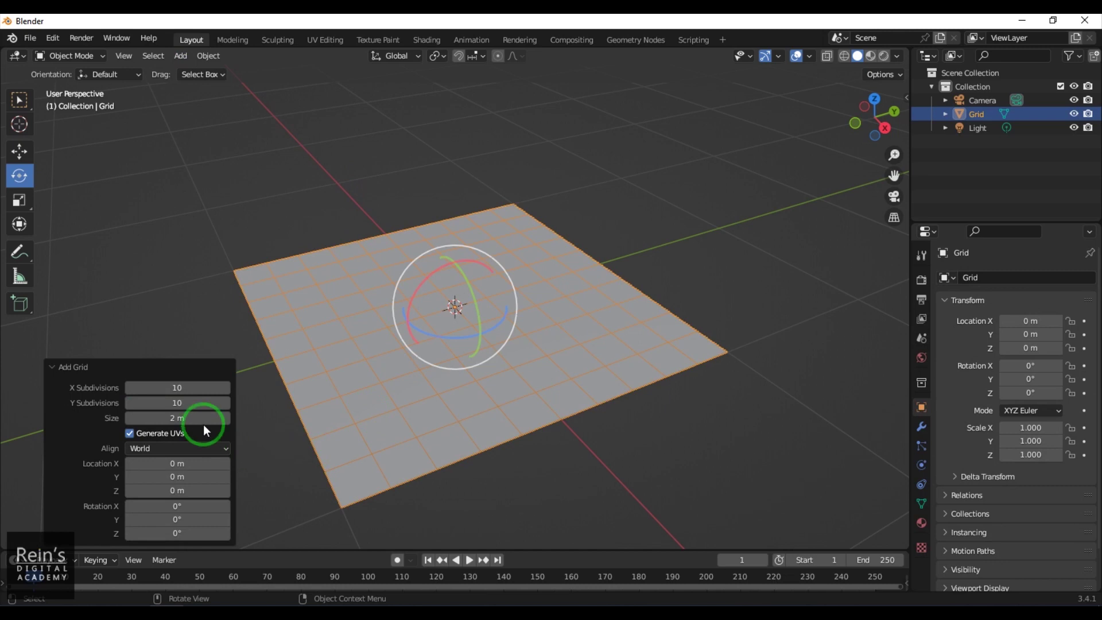
Step: Increase the new grid's X and Y subdivisions for a denser mesh, enlarge its size slightly, and deselect it
left_click_drag(184, 388, 563, 409)
left_click_drag(175, 418, 213, 429)
left_click(684, 471)
left_click(654, 384)
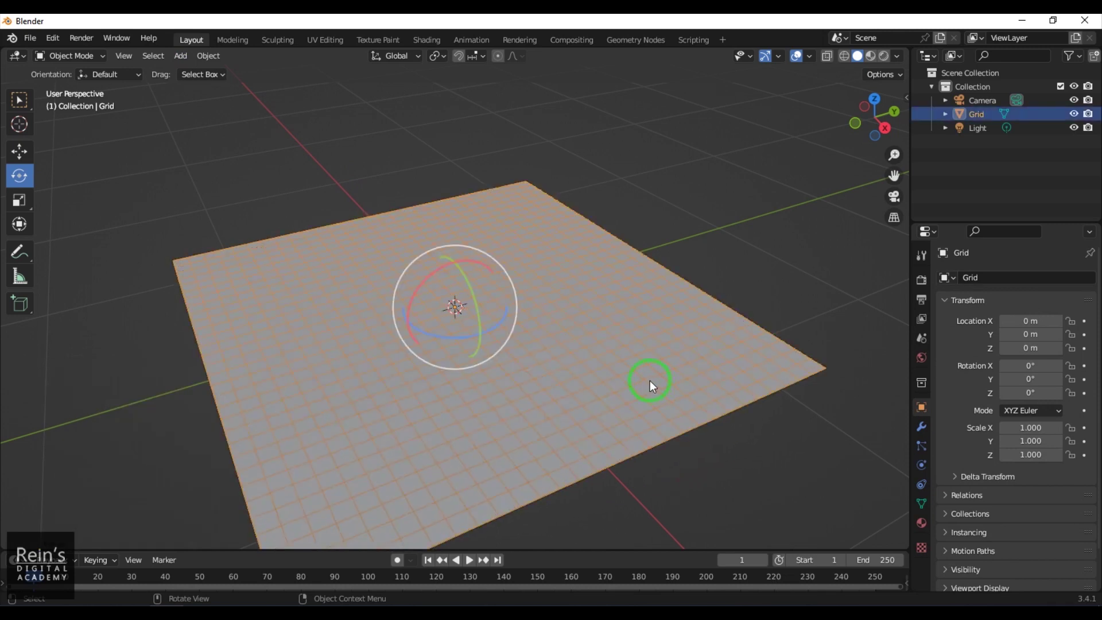
left_click(754, 473)
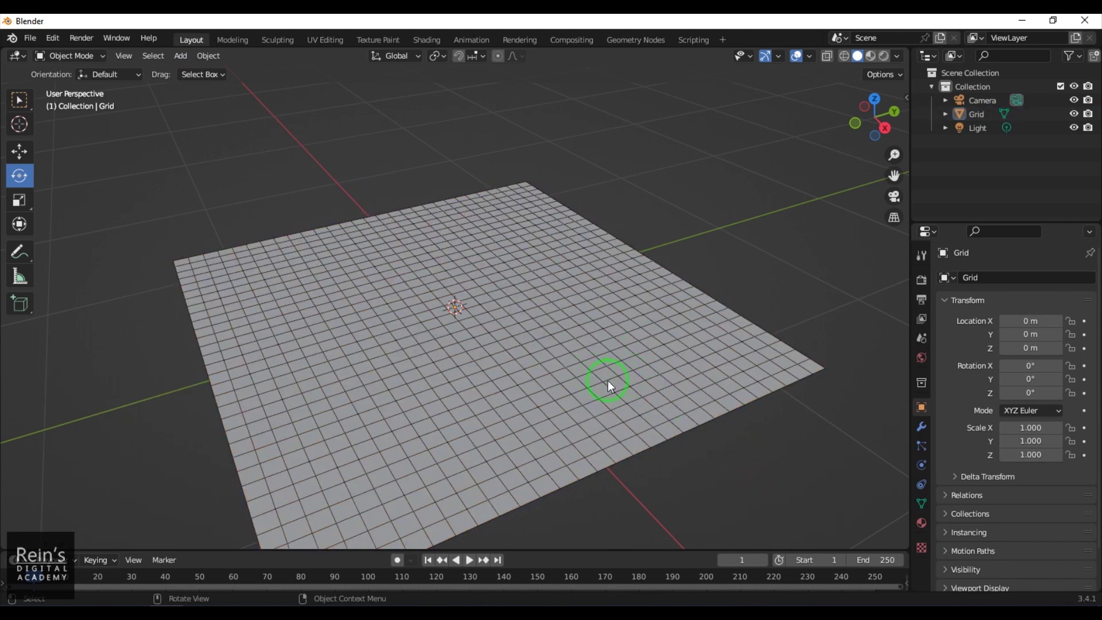
Step: Delete the subdivided grid and add a monkey mesh at the world origin
left_click(678, 372)
key("Delete")
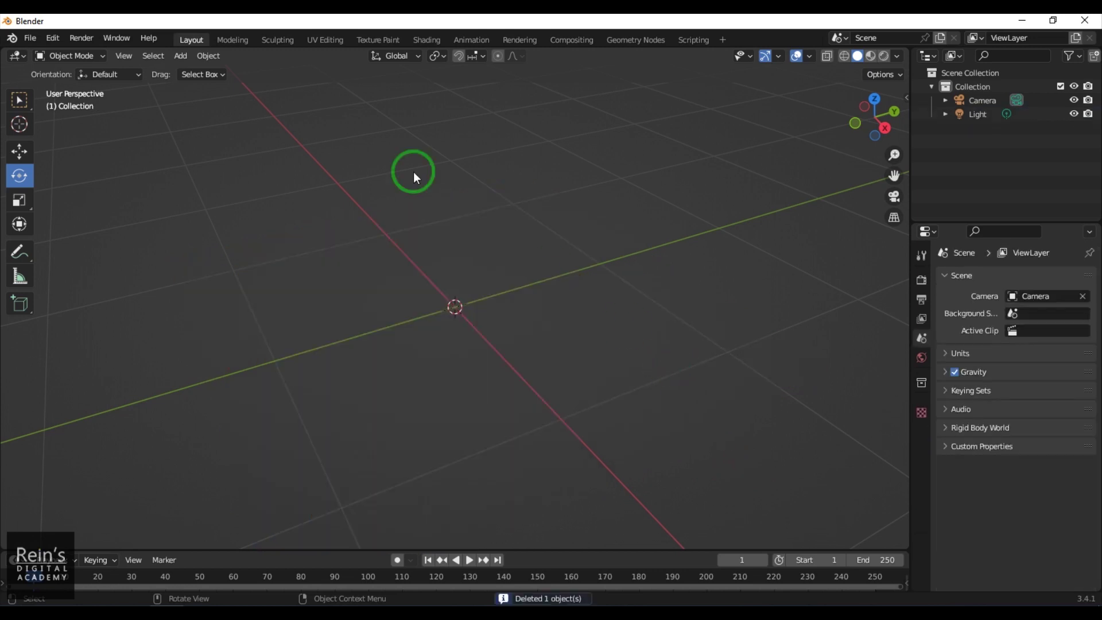
left_click(183, 56)
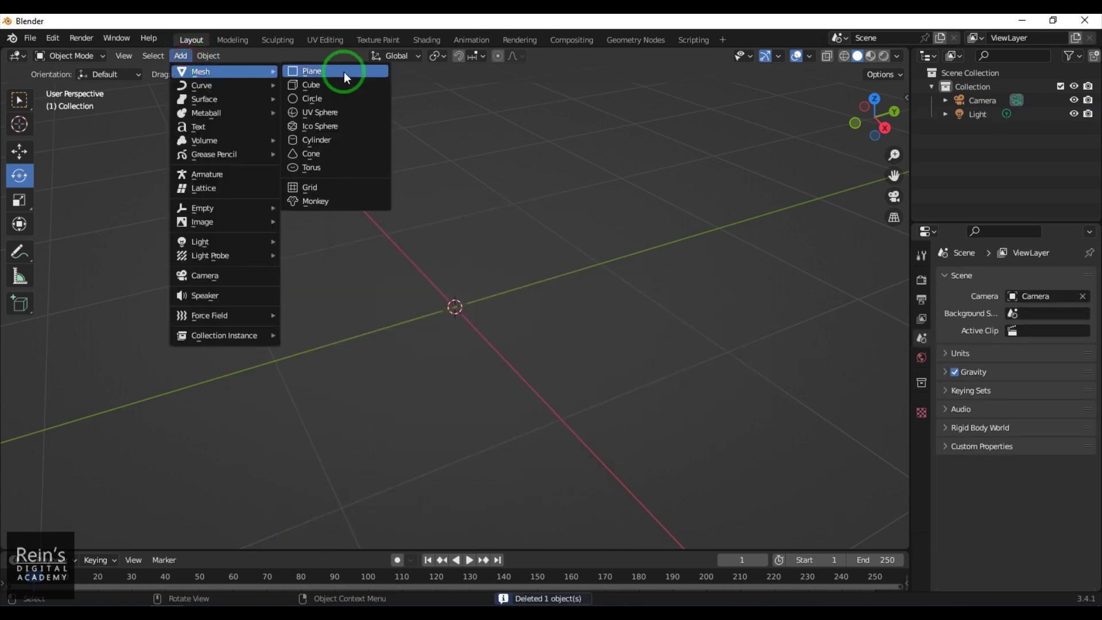
left_click(374, 202)
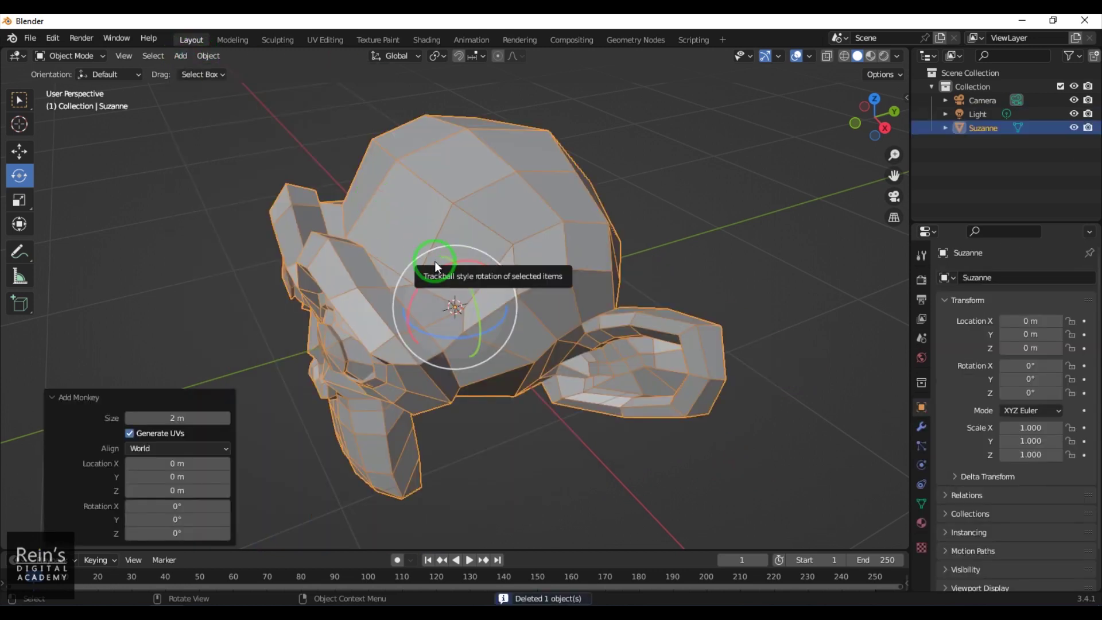
Step: Set the monkey's size to about 2.2 m, deselect it, and select it again
middle_click_drag(590, 443, 636, 405)
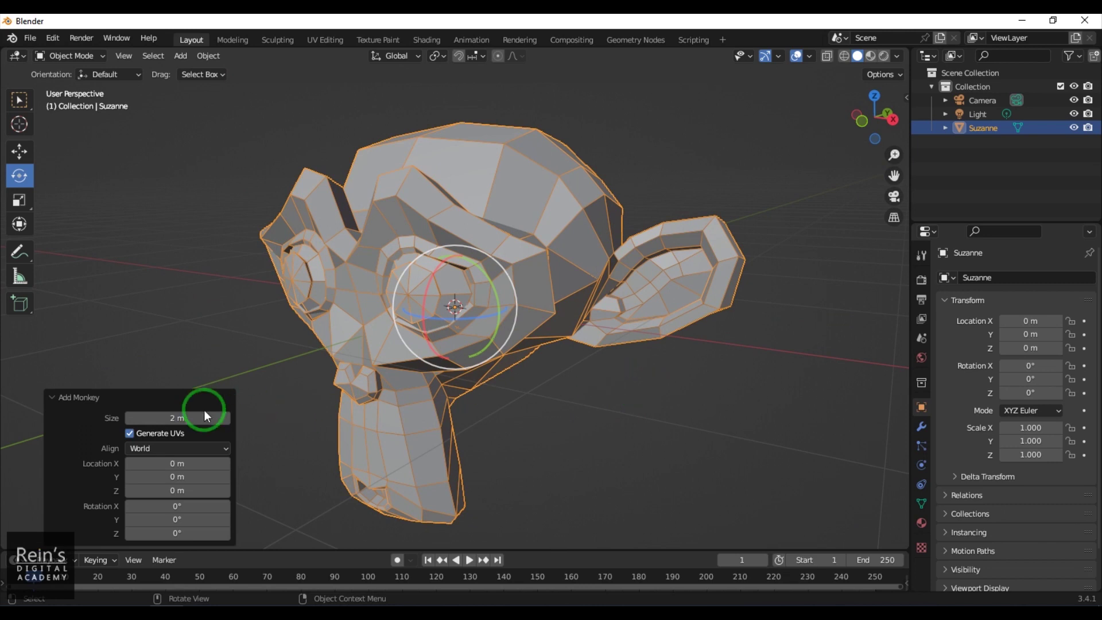
mouse_move(177, 418)
left_mouse_down()
mouse_move(197, 418)
mouse_move(175, 418)
left_mouse_up()
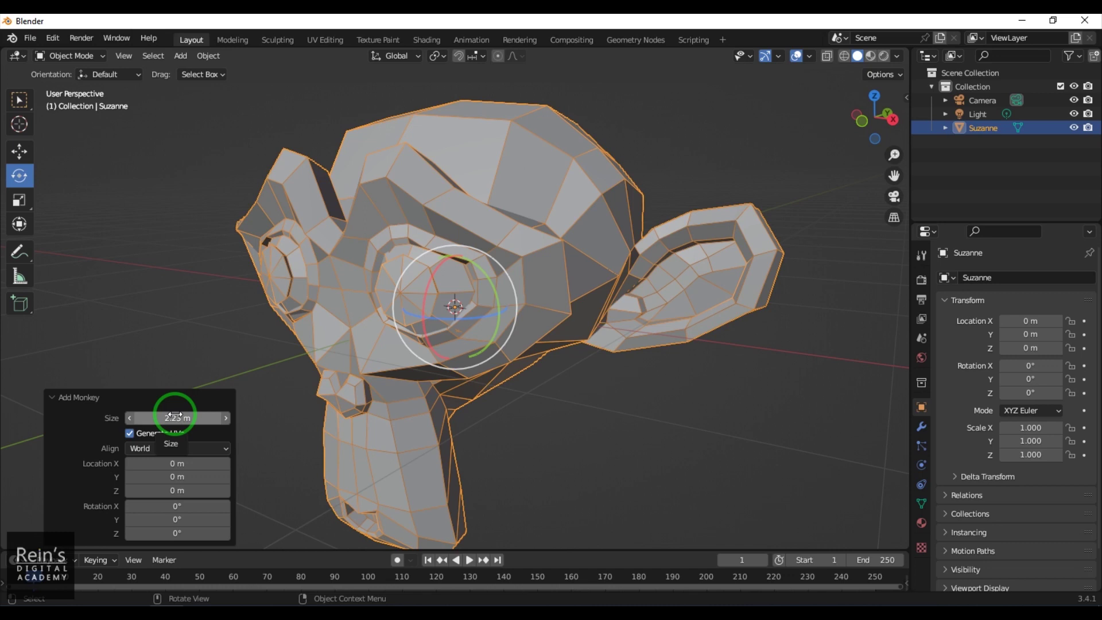
left_click(659, 445)
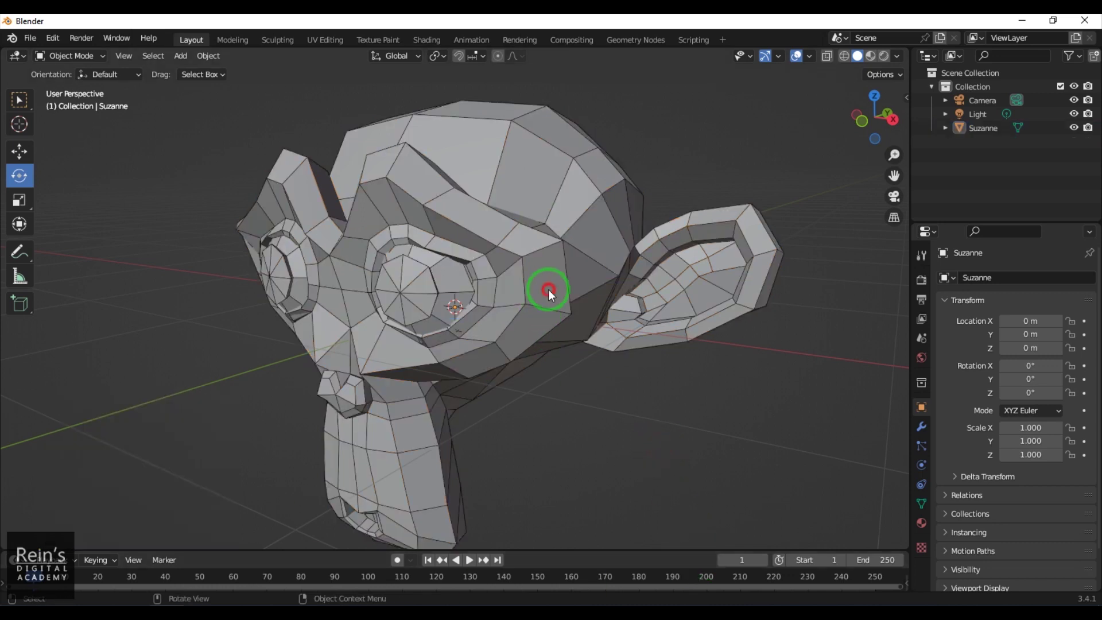
left_click(549, 290)
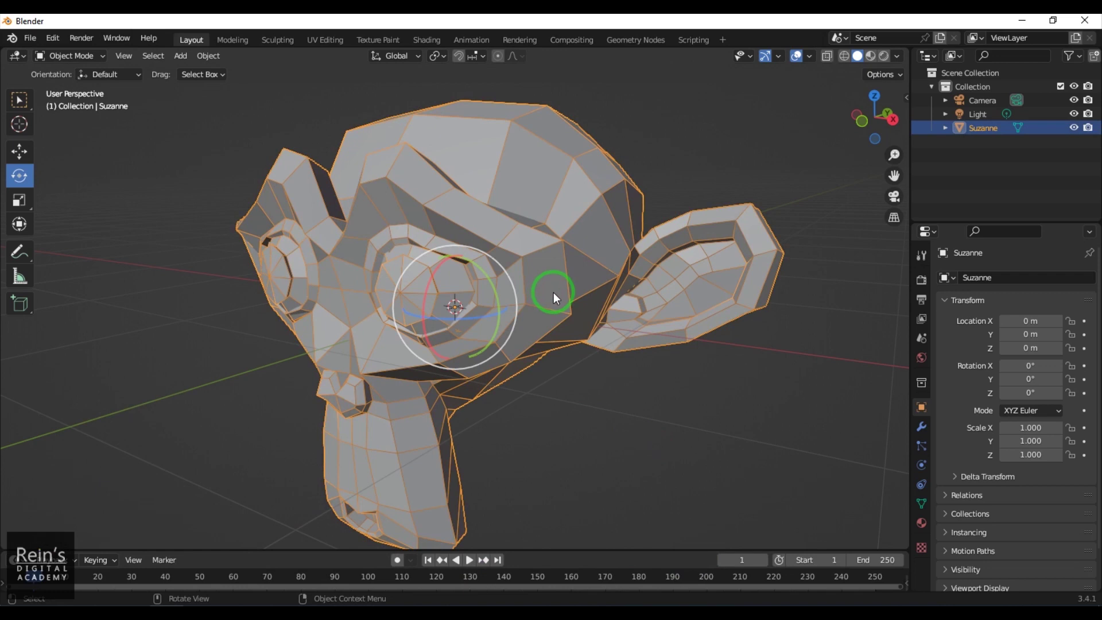
left_click(635, 391)
left_click(651, 281)
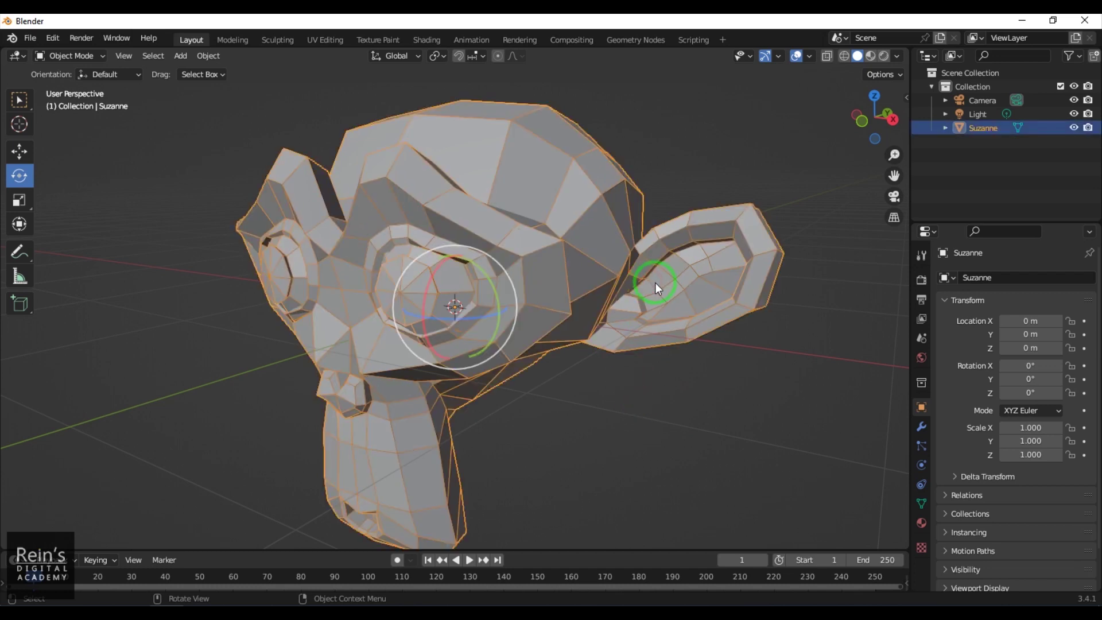